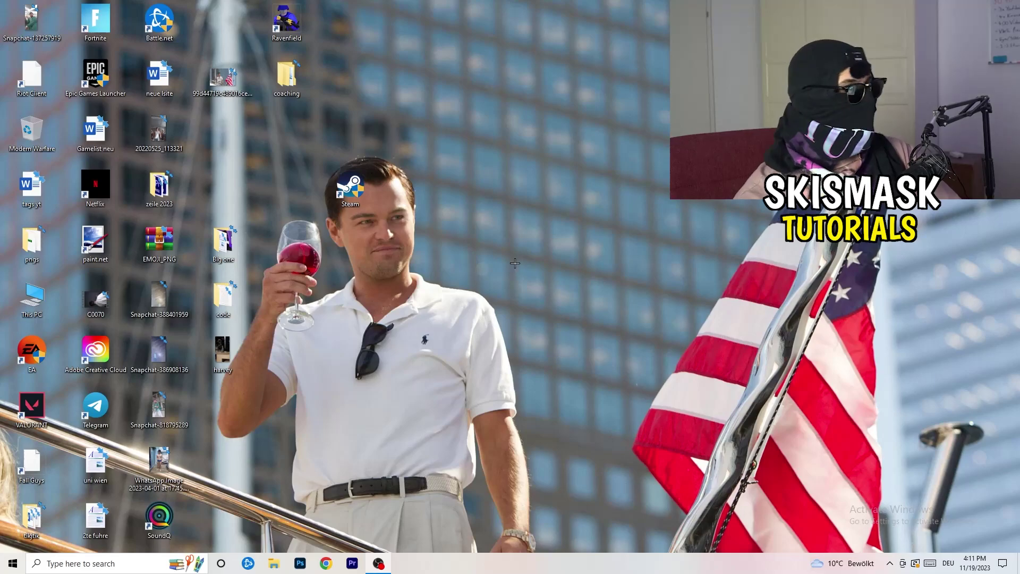
- Launch NVIDIA Control Panel from the desktop menu, landing on Adjust Image Settings with Preview
{"action": "right_click", "coordinate": [497, 233]}
{"action": "right_click", "coordinate": [582, 172]}
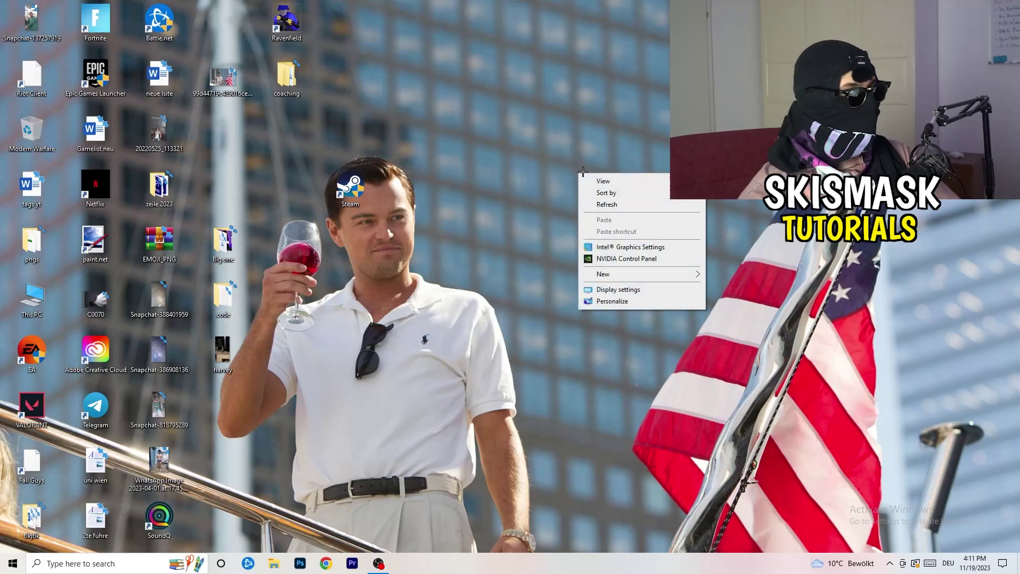
{"action": "left_click", "coordinate": [637, 258]}
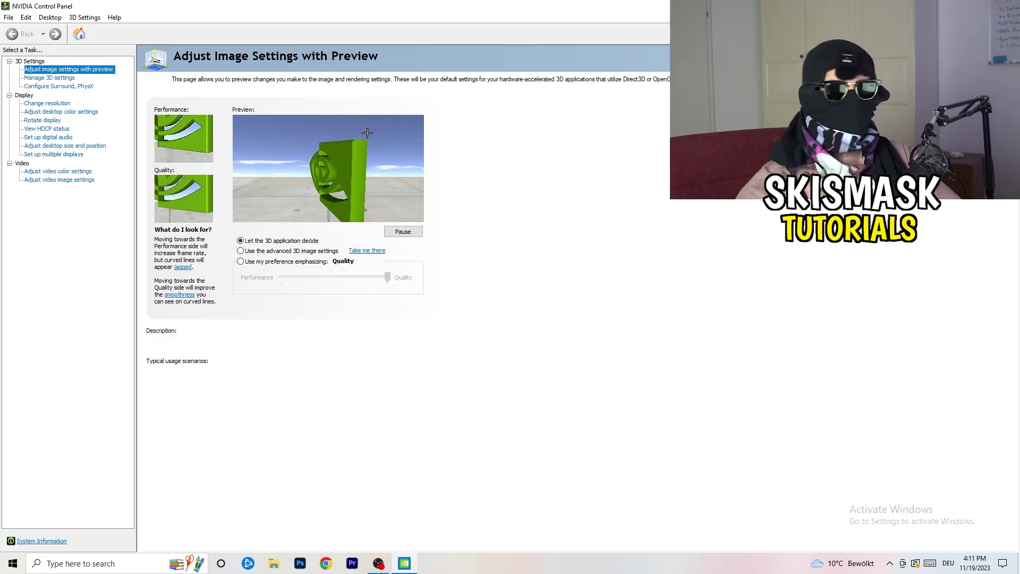
{"action": "mouse_move", "coordinate": [348, 259]}
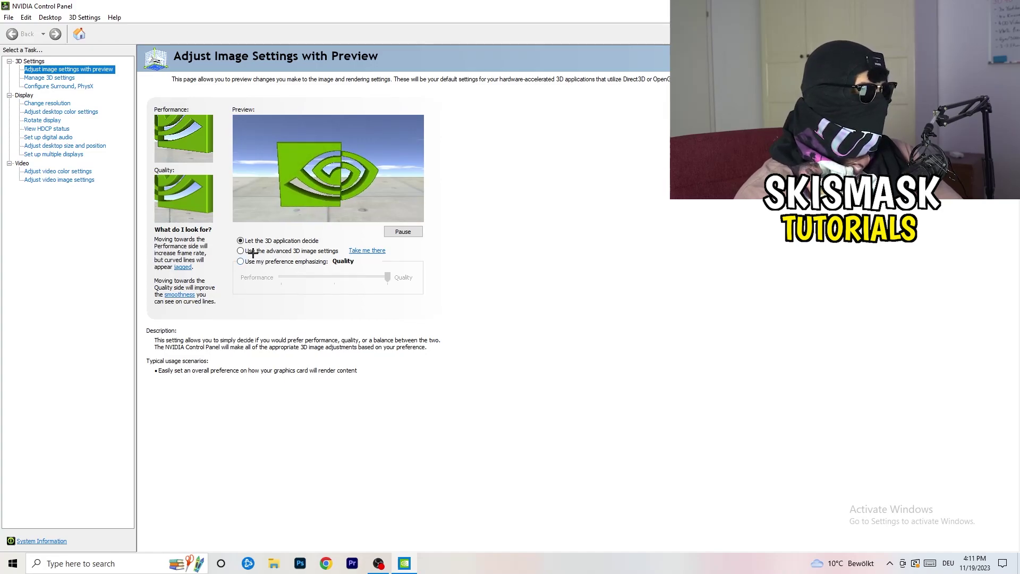
{"action": "mouse_move", "coordinate": [247, 253]}
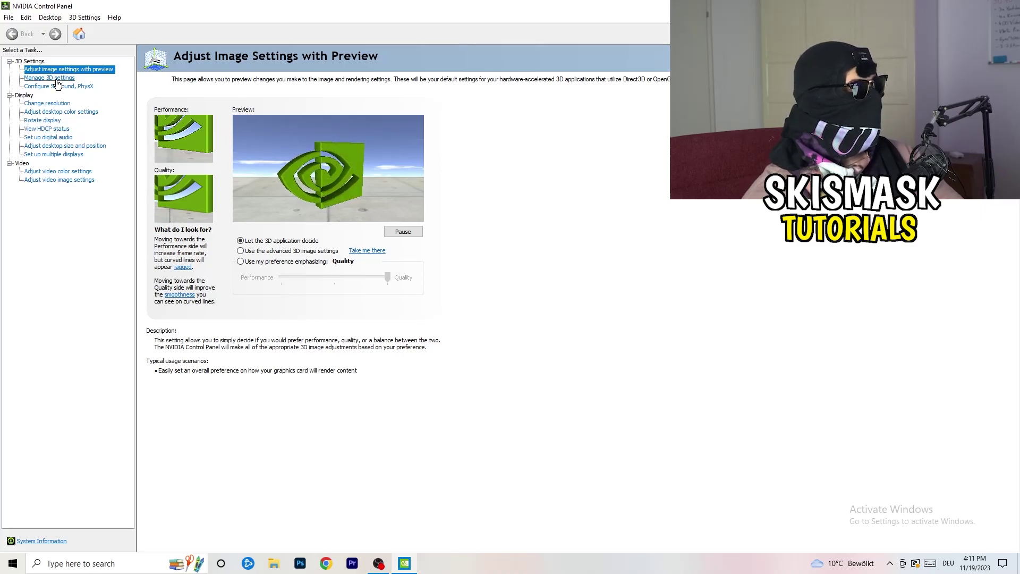
- View the NVIDIA Change Resolution page, then close the control panel
{"action": "left_click", "coordinate": [39, 104]}
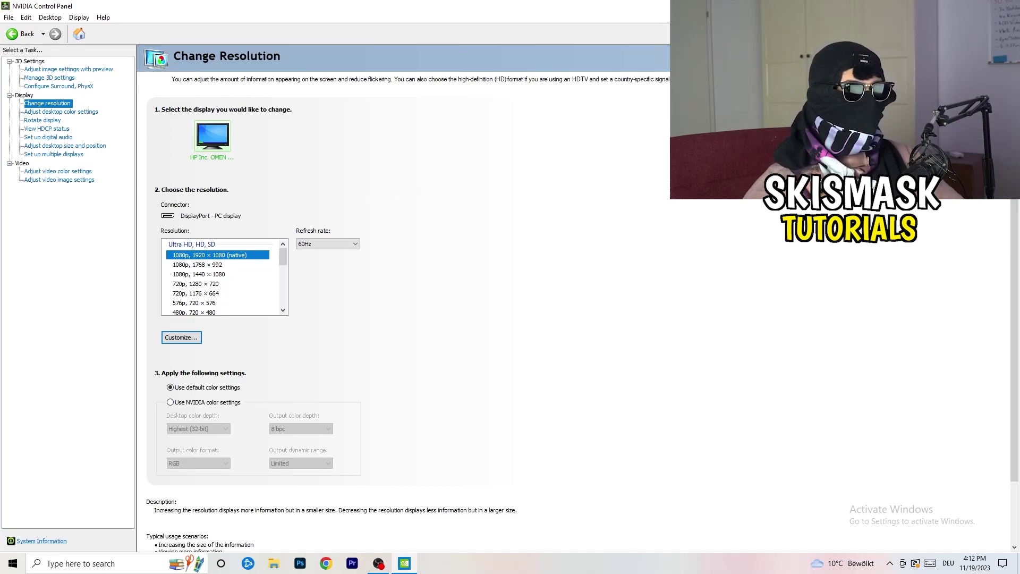
{"action": "key", "text": "alt+F4"}
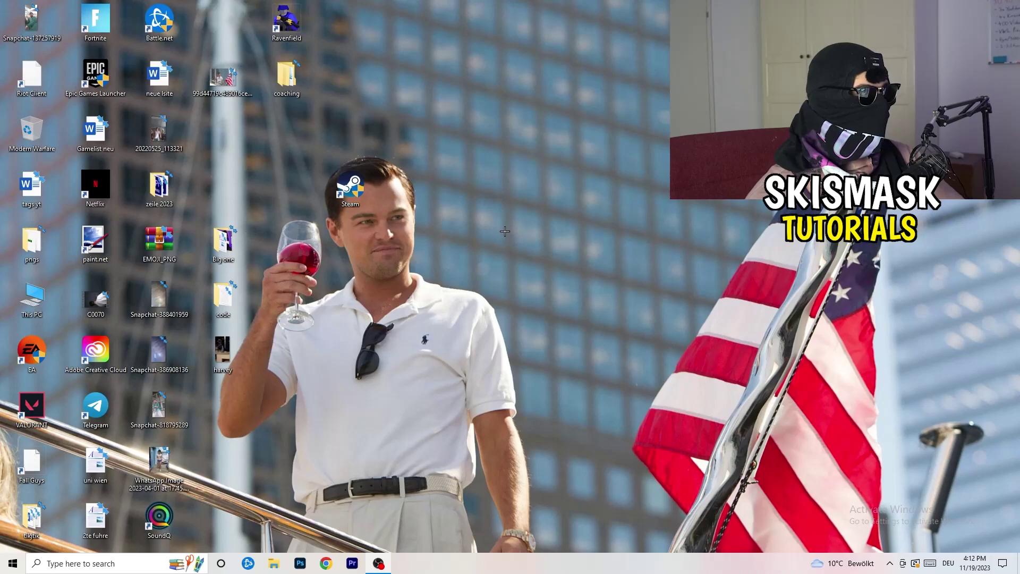
- Go to the System Display page in Windows Settings
{"action": "left_click", "coordinate": [10, 563]}
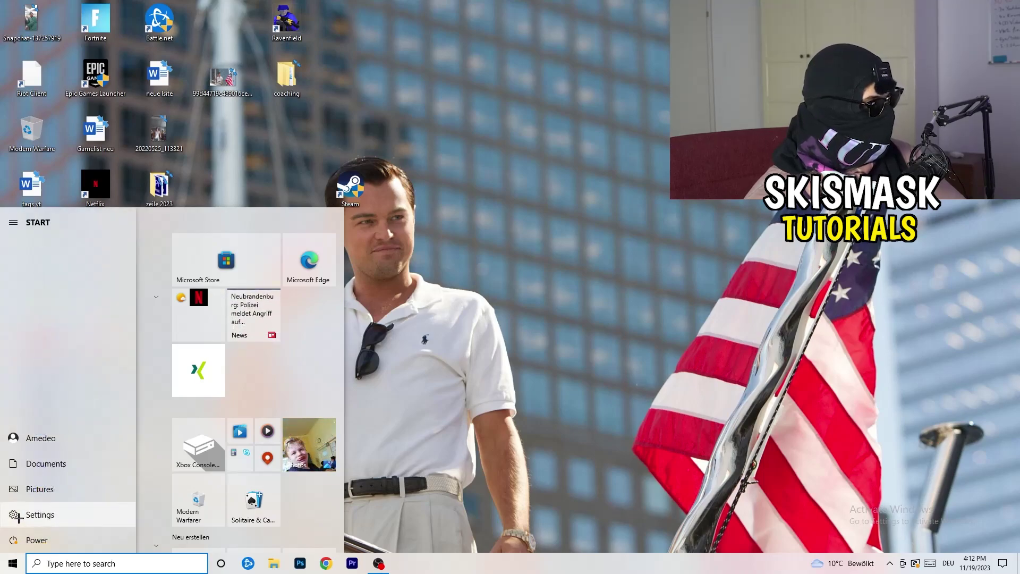
{"action": "left_click", "coordinate": [16, 514]}
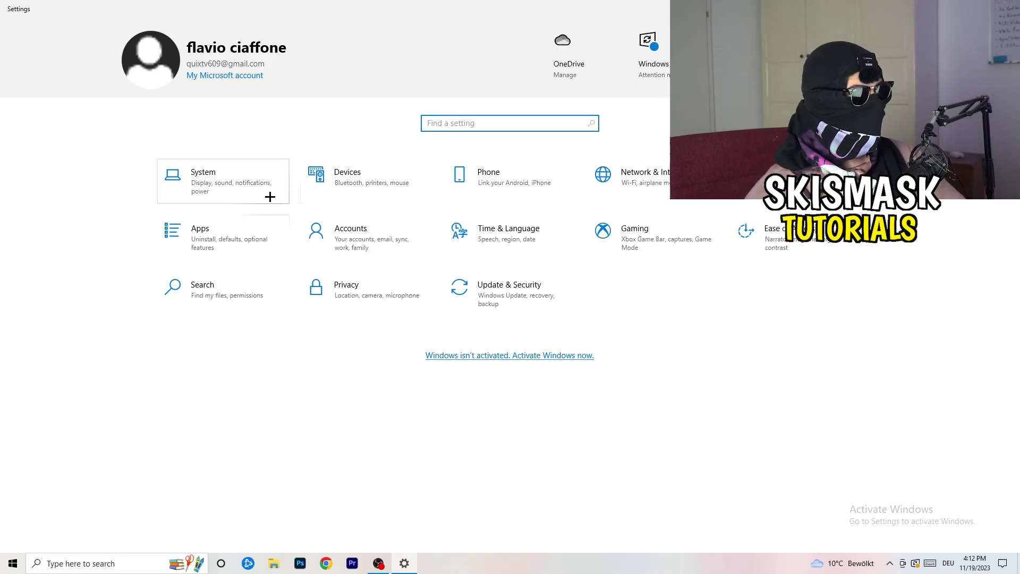
{"action": "left_click", "coordinate": [248, 183]}
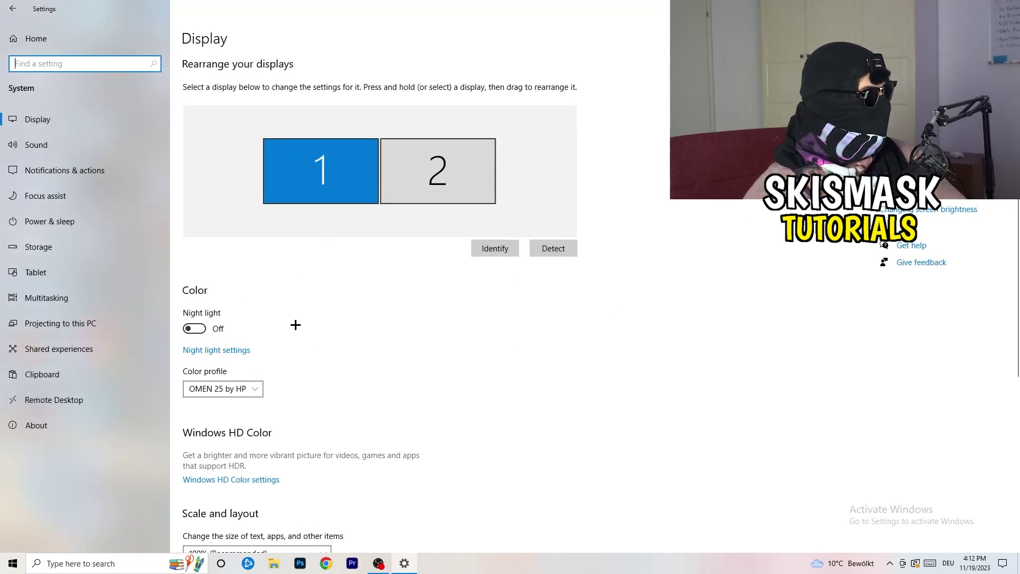
{"action": "left_click", "coordinate": [321, 48]}
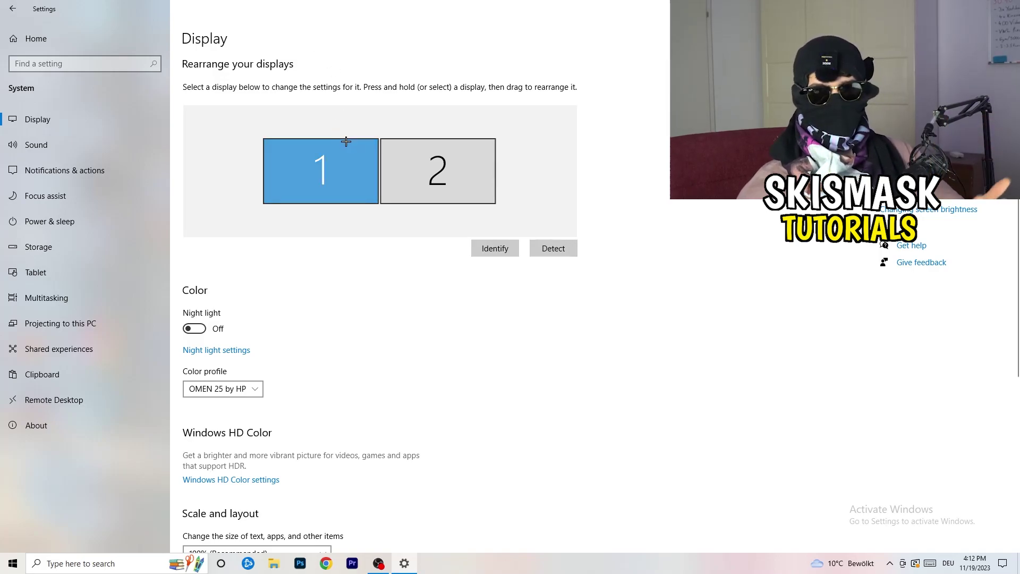
- Check the scale and resolution options, keeping 100% scale and 1920 × 1080 resolution
{"action": "scroll", "coordinate": [334, 254], "scroll_direction": "down", "scroll_amount": 5}
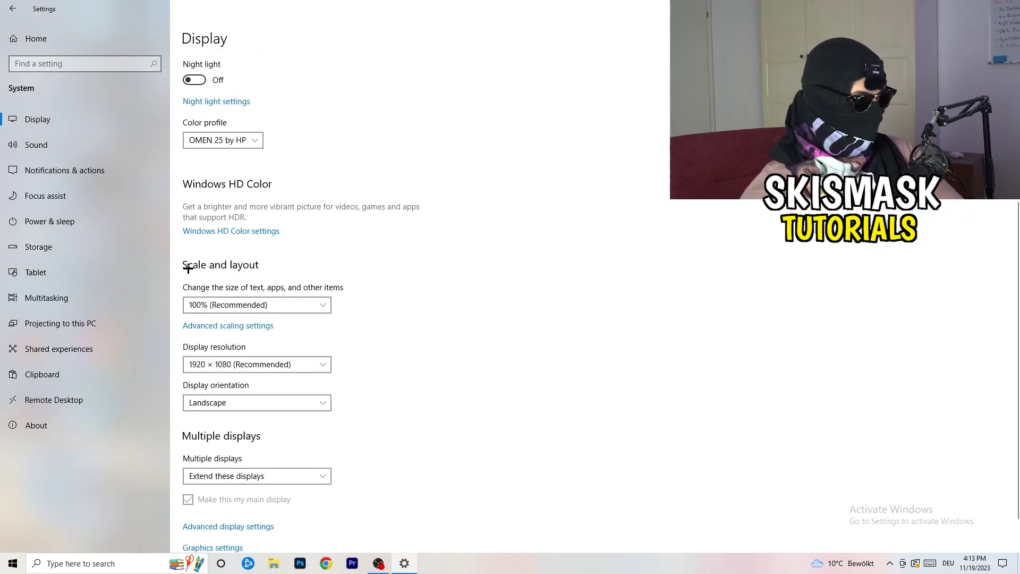
{"action": "left_click", "coordinate": [324, 309]}
{"action": "left_click", "coordinate": [528, 329]}
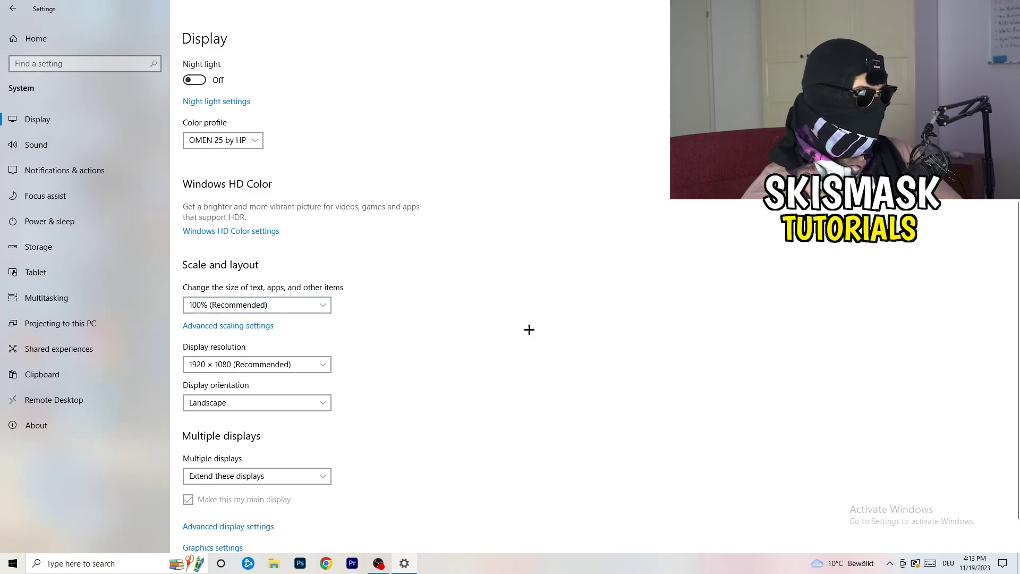
{"action": "left_click", "coordinate": [311, 310]}
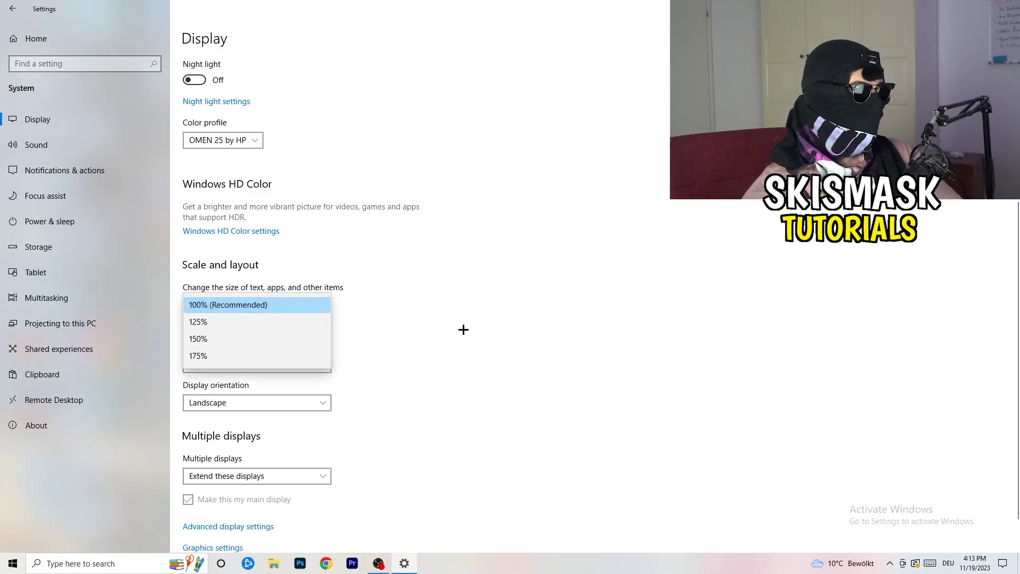
{"action": "left_click", "coordinate": [464, 329]}
{"action": "scroll", "coordinate": [425, 332], "scroll_direction": "down", "scroll_amount": 1}
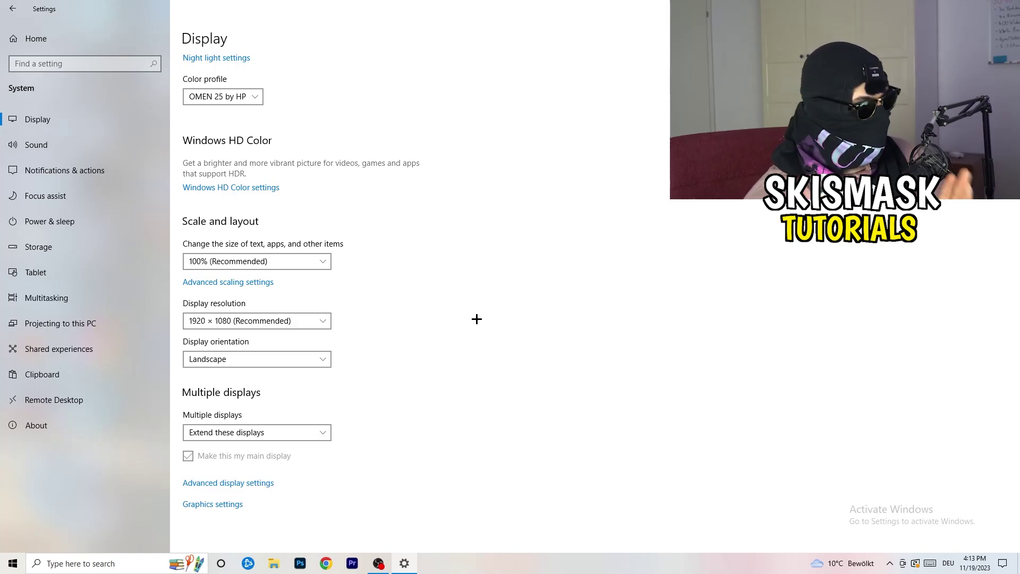
{"action": "left_click", "coordinate": [323, 322]}
{"action": "left_click", "coordinate": [403, 298]}
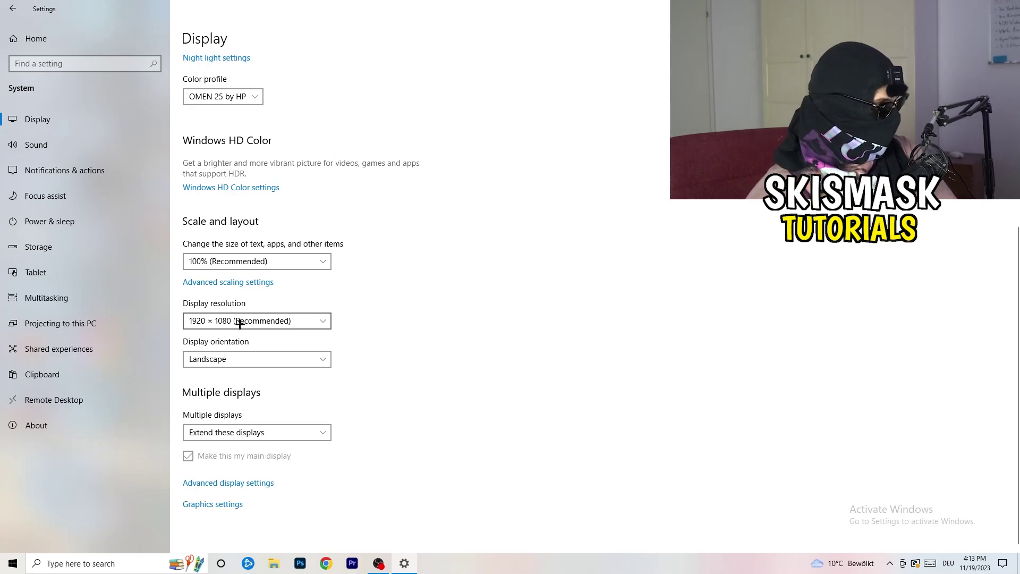
- Go to Power & sleep and reveal the additional power plans, leaving Balanced active
{"action": "left_click", "coordinate": [64, 221]}
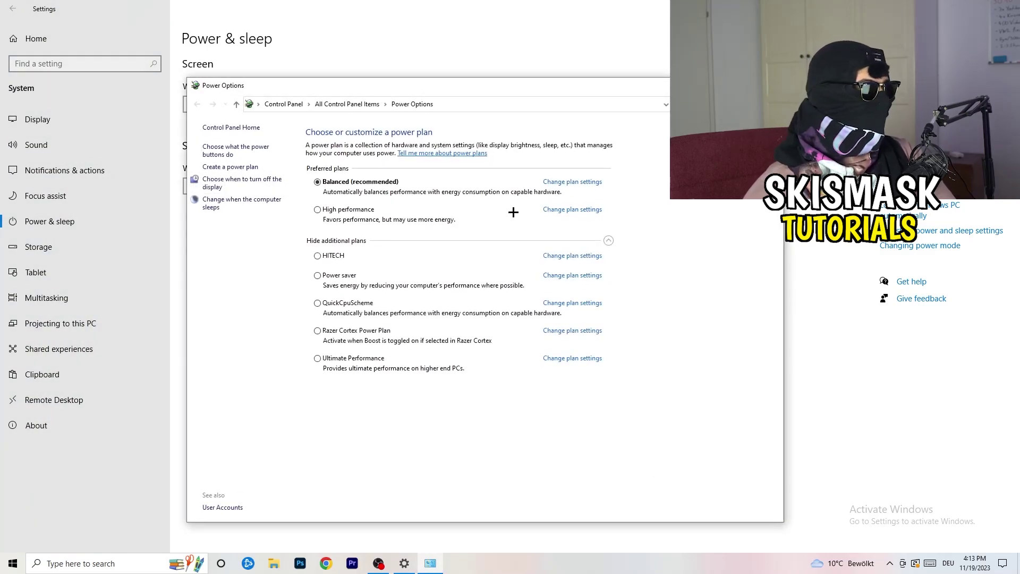
{"action": "left_click", "coordinate": [610, 242]}
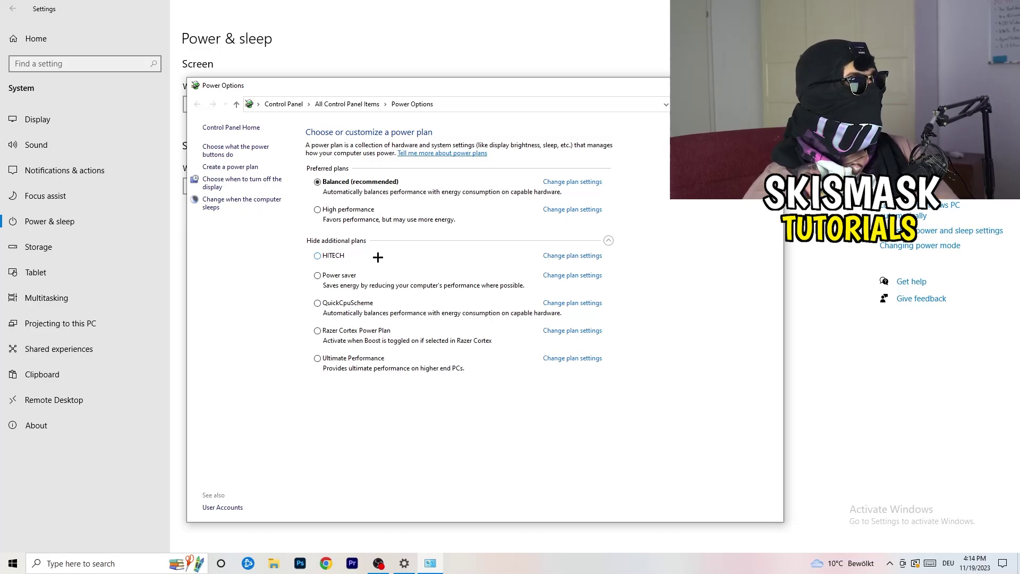
- Close Power Options and configure Storage Sense, keeping it running Every week
{"action": "left_click", "coordinate": [771, 85]}
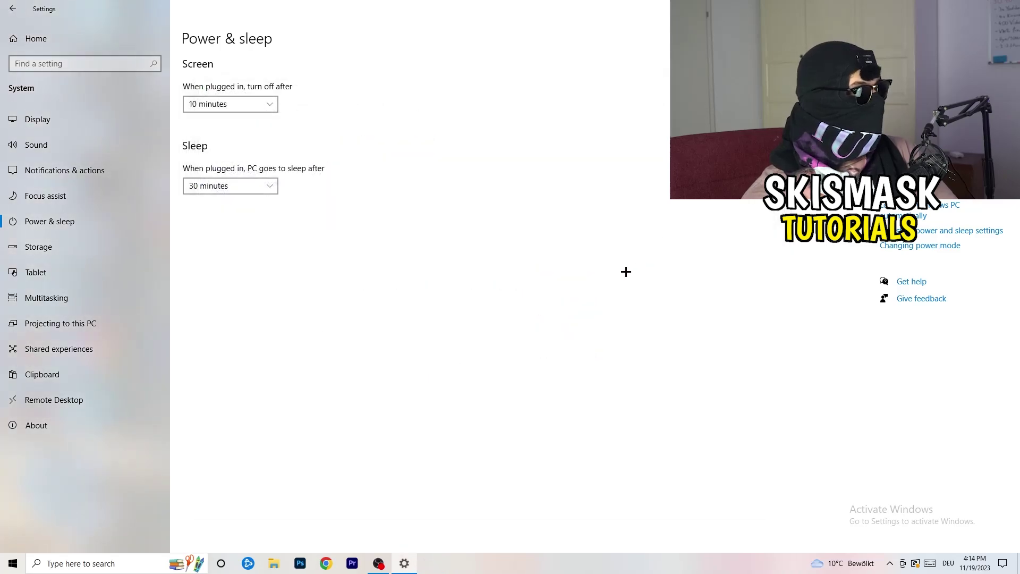
{"action": "left_click", "coordinate": [103, 254]}
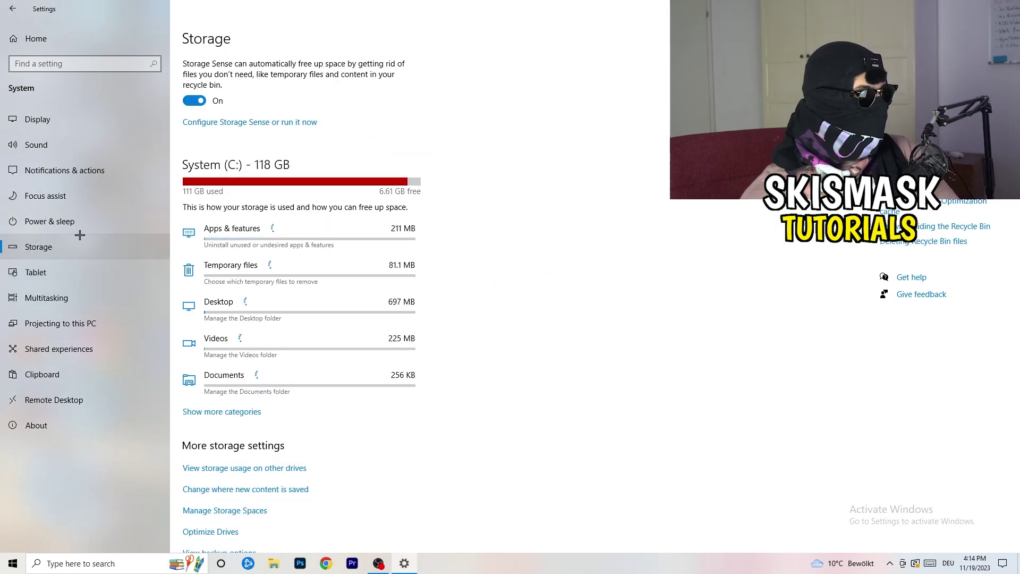
{"action": "left_click", "coordinate": [242, 123]}
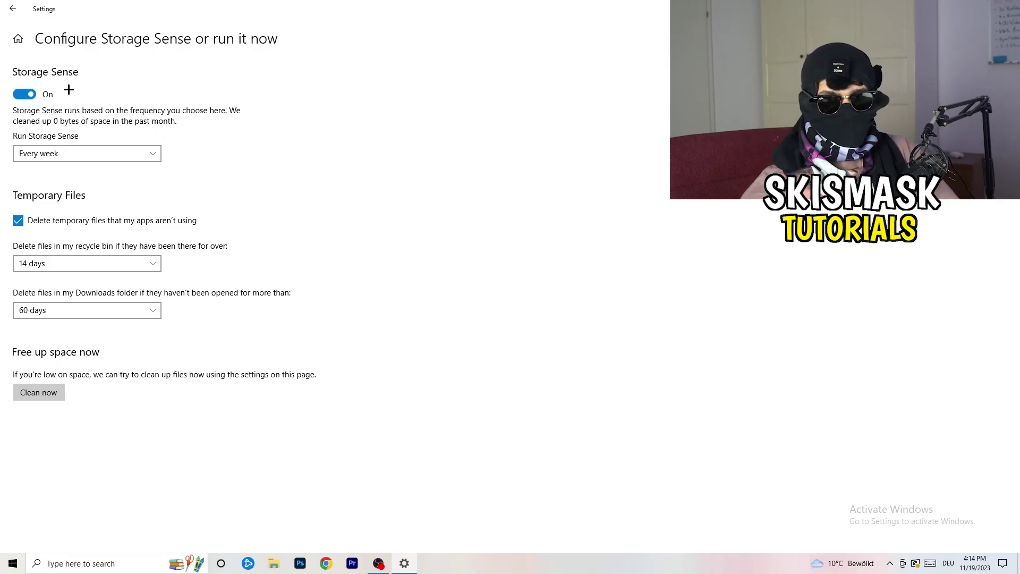
{"action": "left_click", "coordinate": [81, 151]}
{"action": "left_click", "coordinate": [294, 152]}
{"action": "left_click", "coordinate": [75, 150]}
{"action": "left_click", "coordinate": [348, 148]}
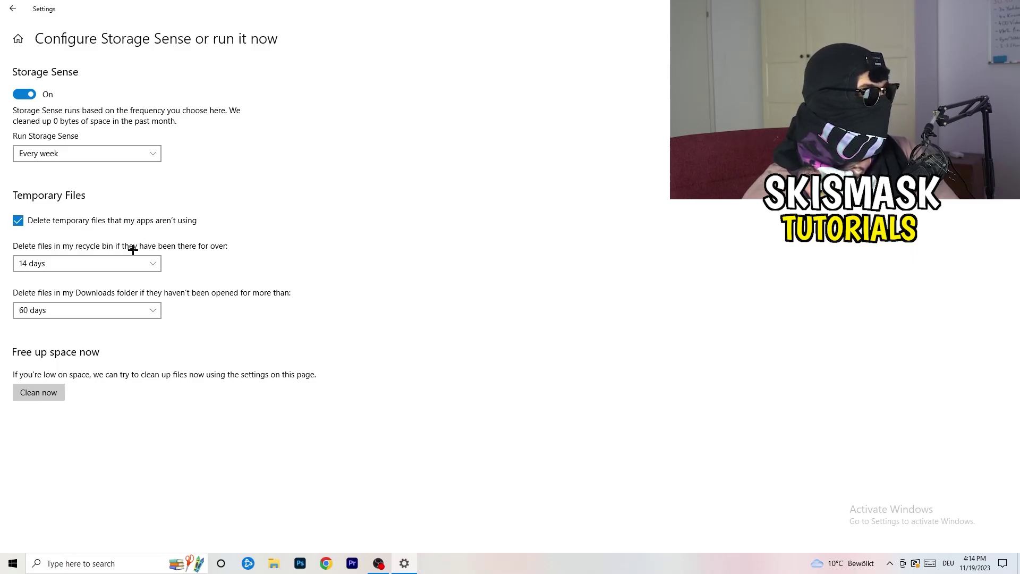
- Keep recycle bin cleanup at 14 days and Downloads at 60 days, then return to Settings home
{"action": "left_click", "coordinate": [157, 263]}
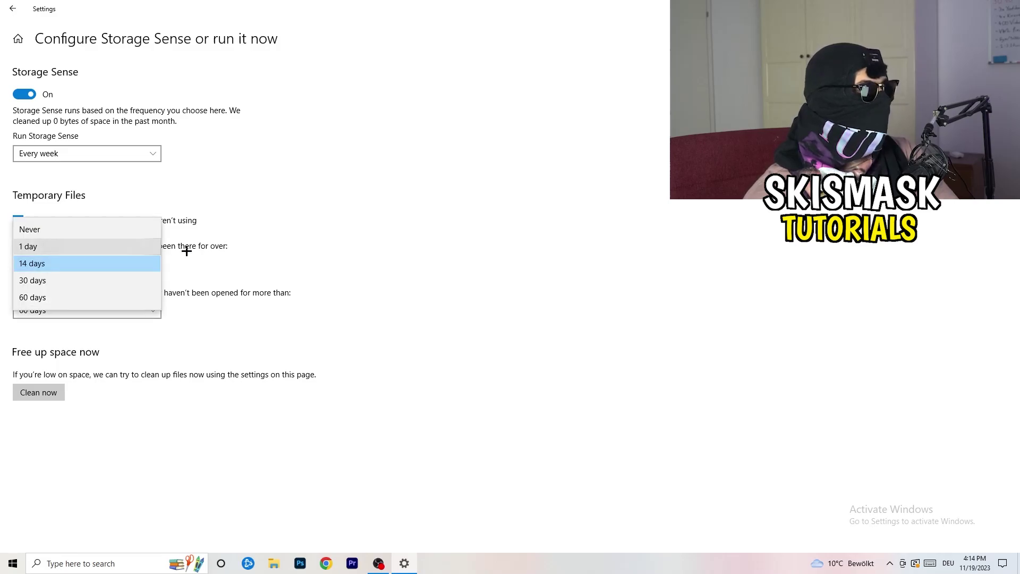
{"action": "left_click", "coordinate": [501, 214]}
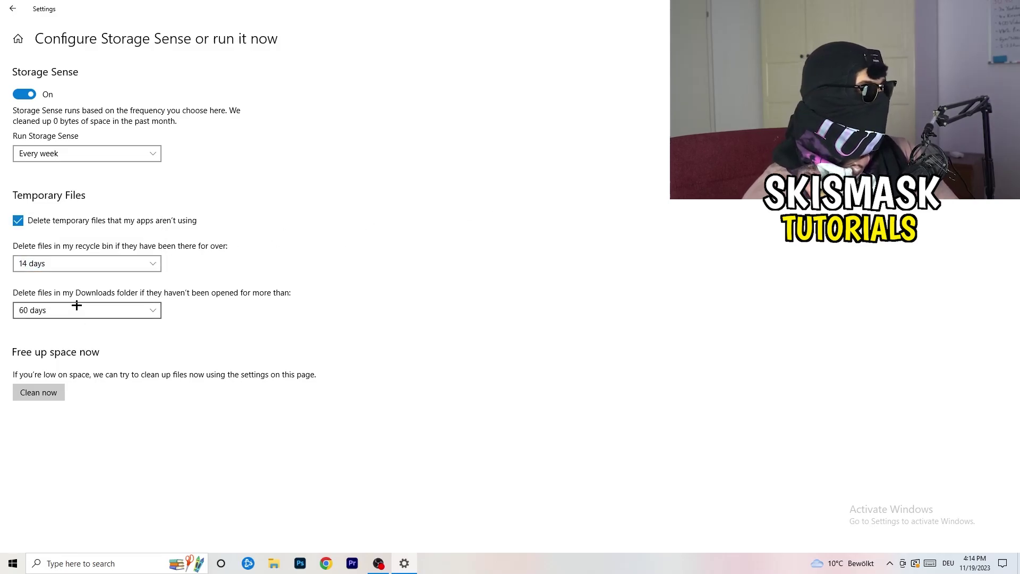
{"action": "left_click", "coordinate": [137, 310]}
{"action": "left_click", "coordinate": [485, 239]}
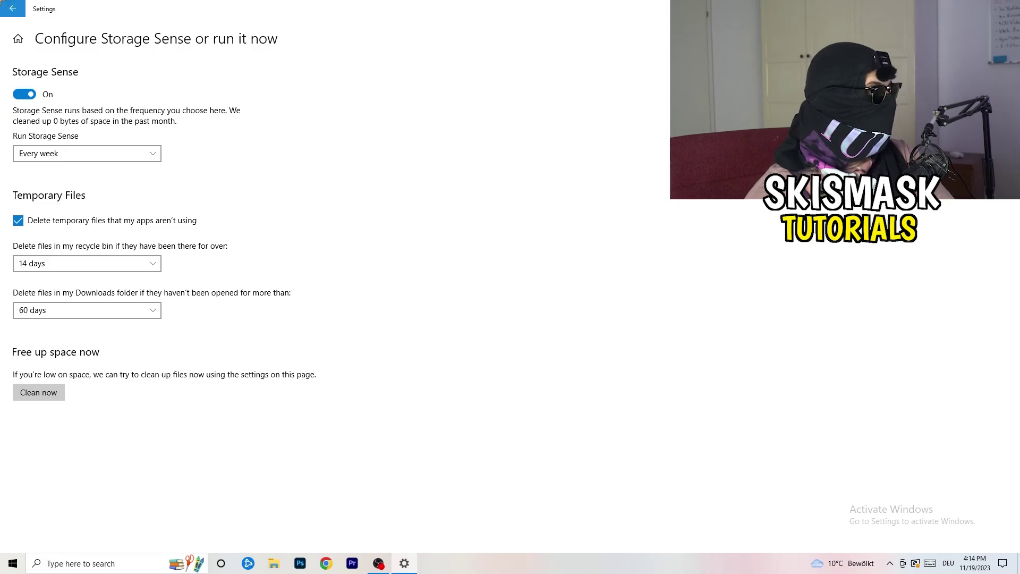
{"action": "left_click", "coordinate": [7, 5]}
{"action": "left_click", "coordinate": [8, 7]}
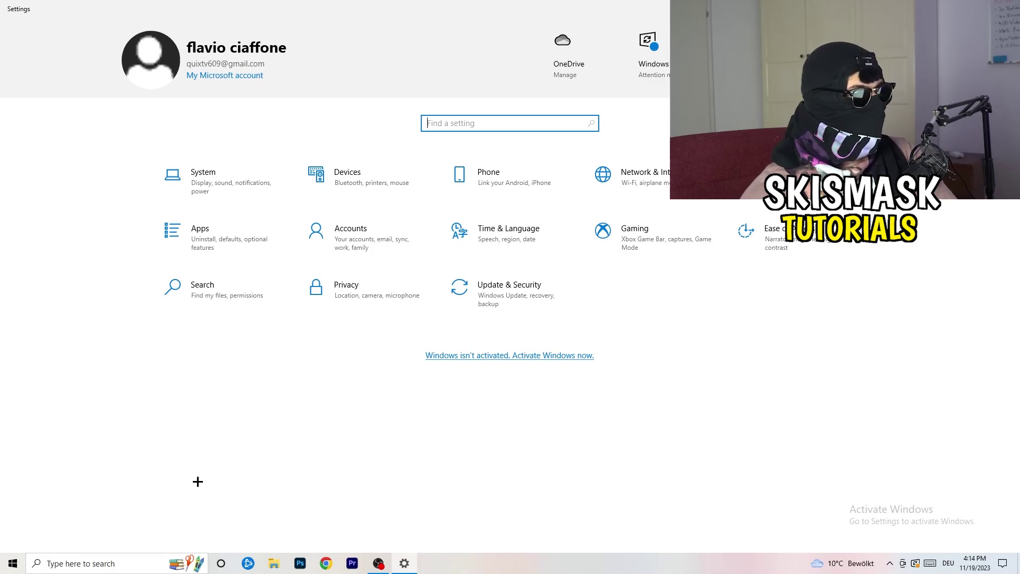
- Review Gaming Captures and Game Mode pages, leaving Game Mode on, then close Settings
{"action": "left_click", "coordinate": [675, 238]}
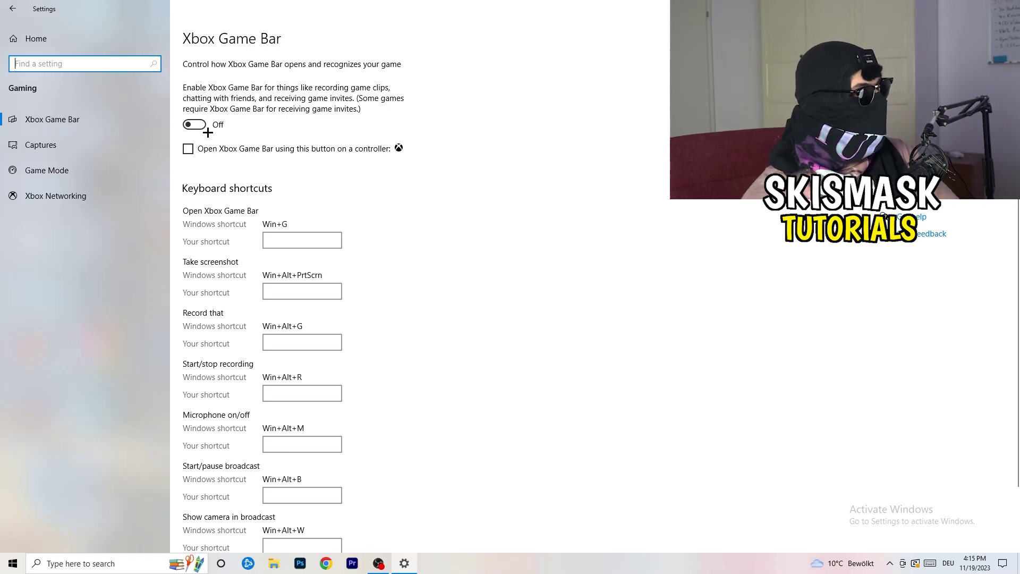
{"action": "left_click", "coordinate": [40, 145]}
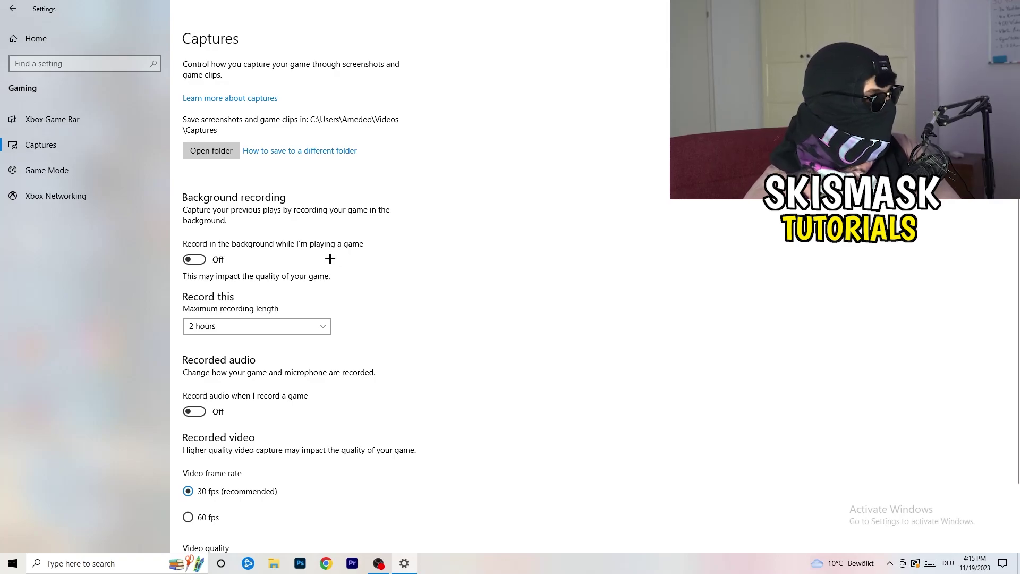
{"action": "scroll", "coordinate": [330, 259], "scroll_direction": "down", "scroll_amount": 2}
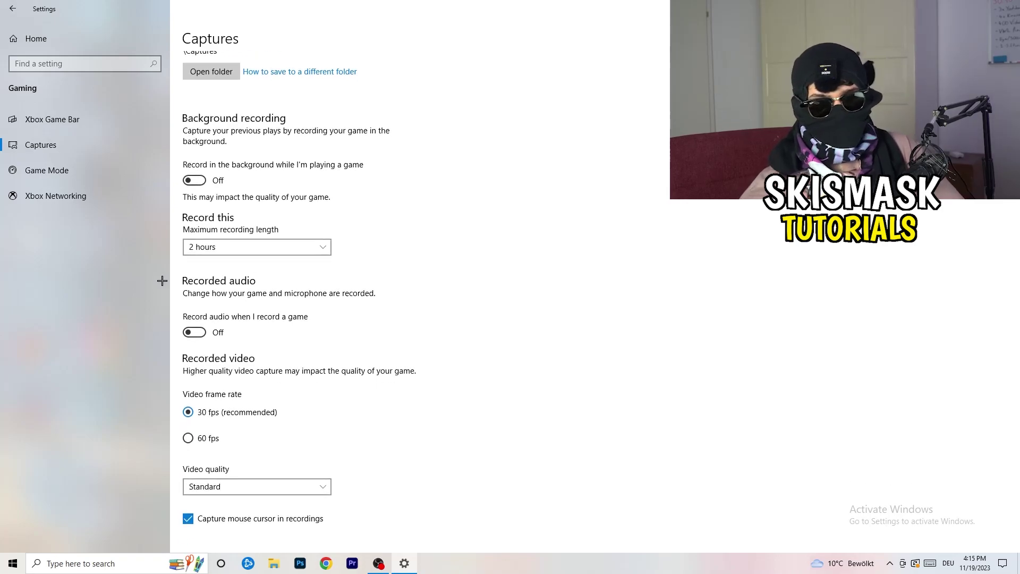
{"action": "left_click", "coordinate": [92, 177]}
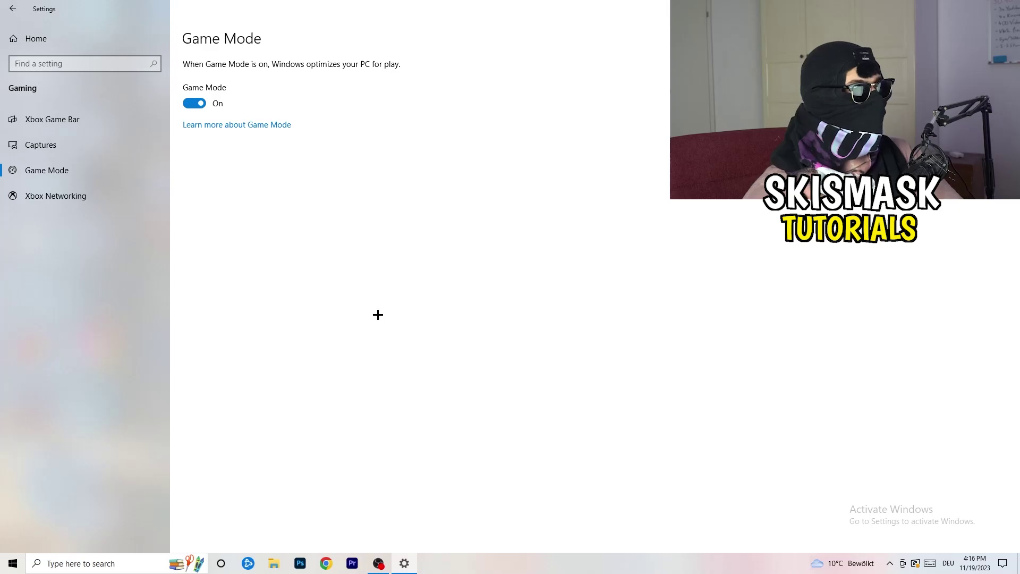
{"action": "key", "text": "alt+F4"}
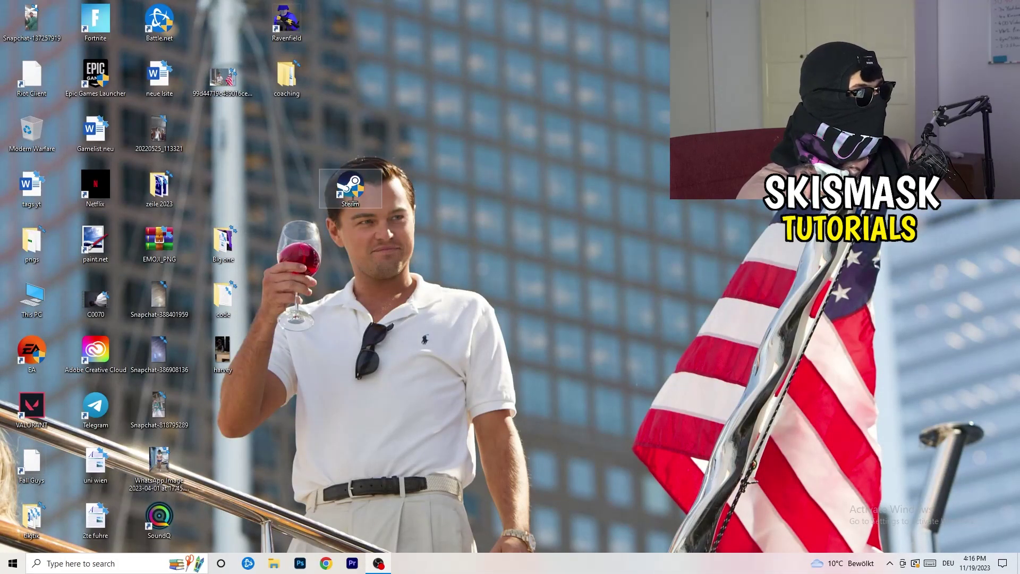
- Set the Steam shortcut to Windows 8 compatibility with run as administrator, and confirm with OK
{"action": "left_click_drag", "start_coordinate": [353, 199], "coordinate": [478, 193]}
{"action": "right_click", "coordinate": [485, 186]}
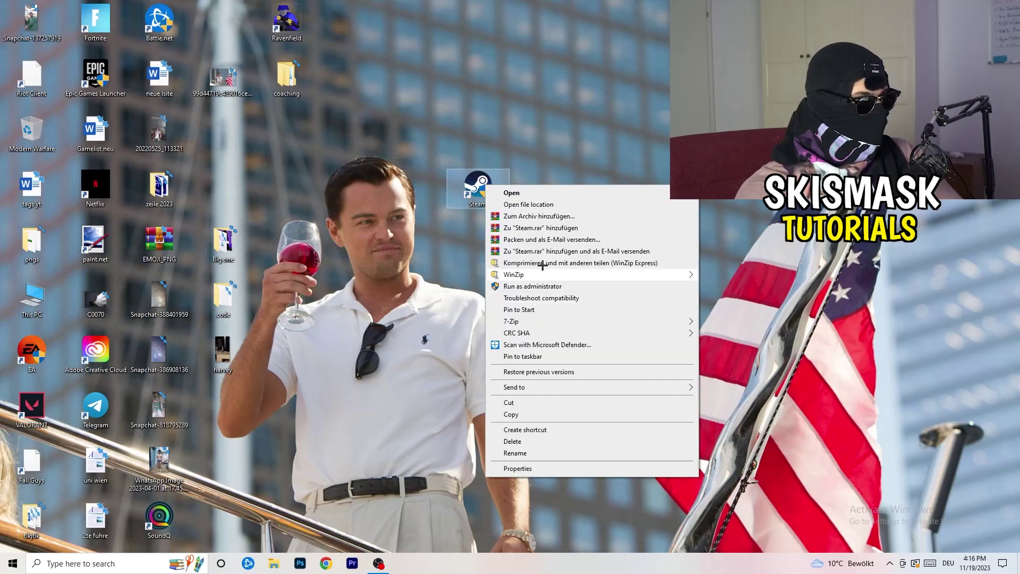
{"action": "left_click", "coordinate": [547, 469]}
{"action": "left_click_drag", "start_coordinate": [553, 198], "coordinate": [356, 93]}
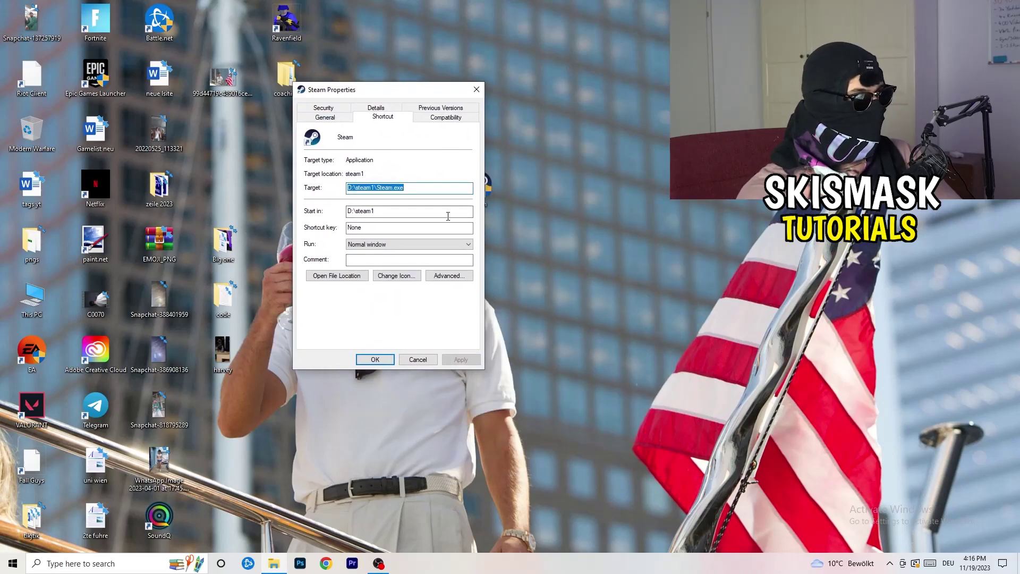
{"action": "left_click", "coordinate": [424, 115]}
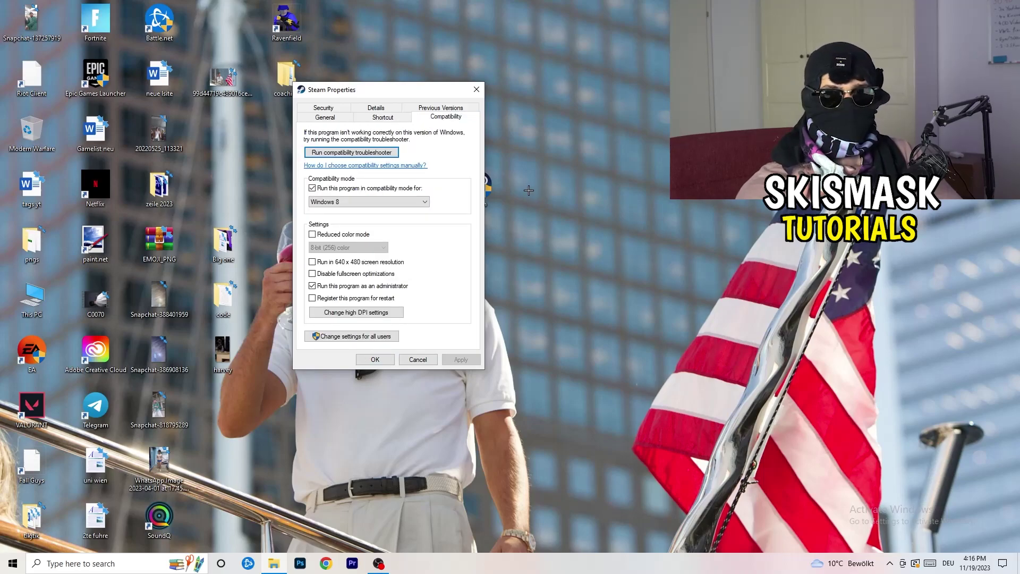
{"action": "left_click", "coordinate": [417, 201]}
{"action": "left_click", "coordinate": [470, 195]}
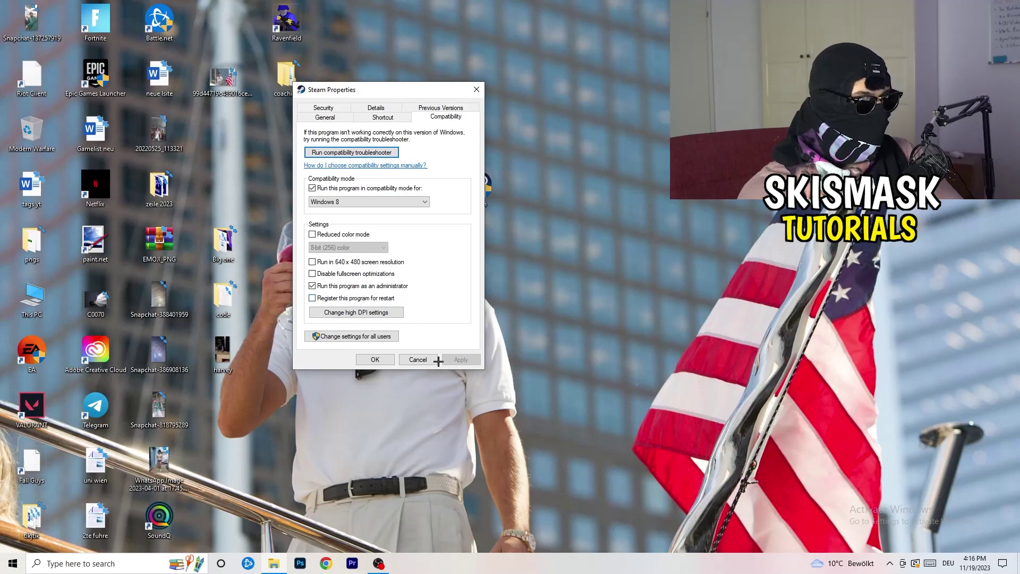
{"action": "left_click", "coordinate": [372, 358]}
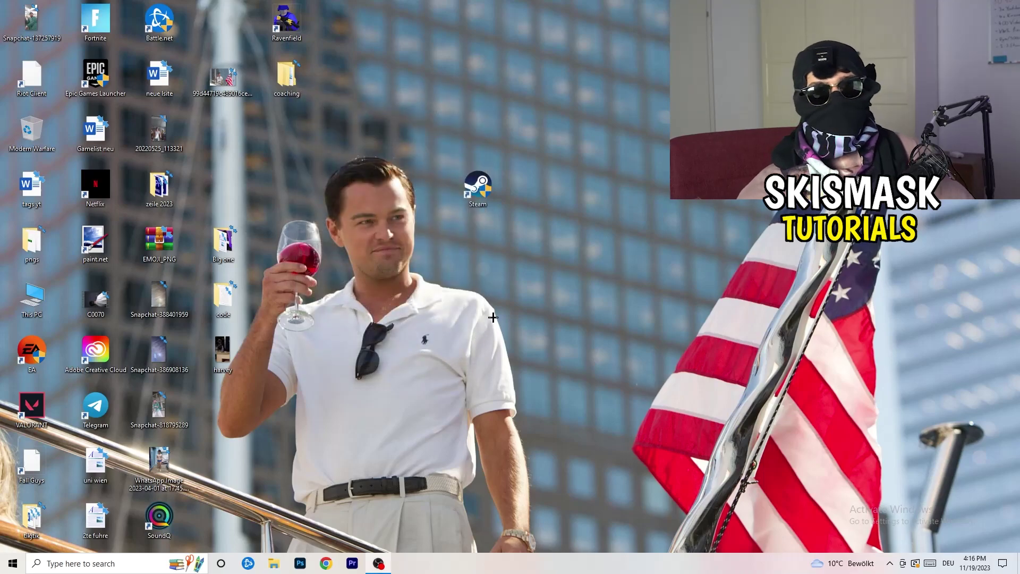
- Reopen the Steam shortcut's compatibility settings to verify them, closing without changes
{"action": "left_click_drag", "start_coordinate": [478, 187], "coordinate": [542, 187]}
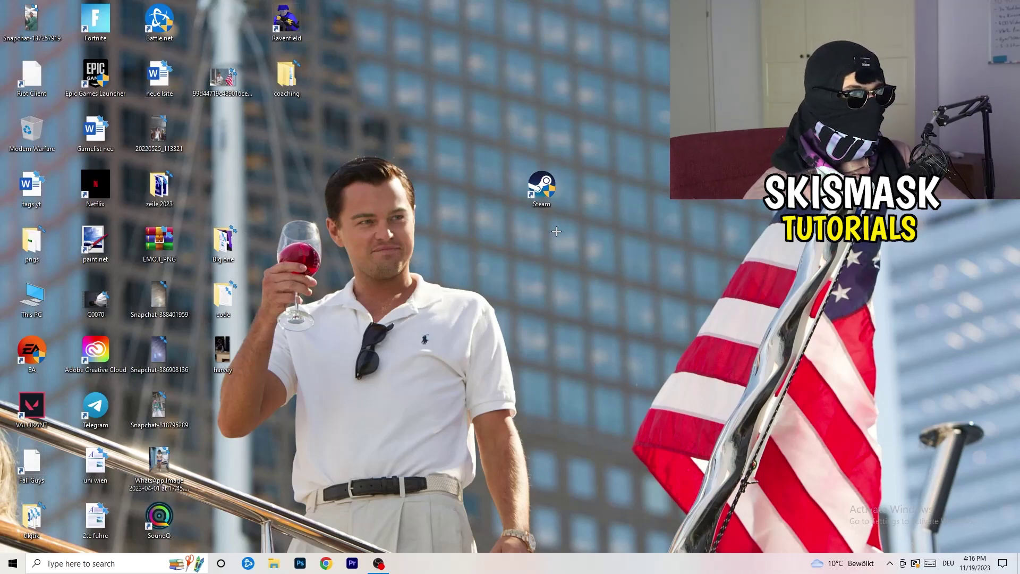
{"action": "left_click_drag", "start_coordinate": [539, 186], "coordinate": [474, 185]}
{"action": "right_click", "coordinate": [474, 185]}
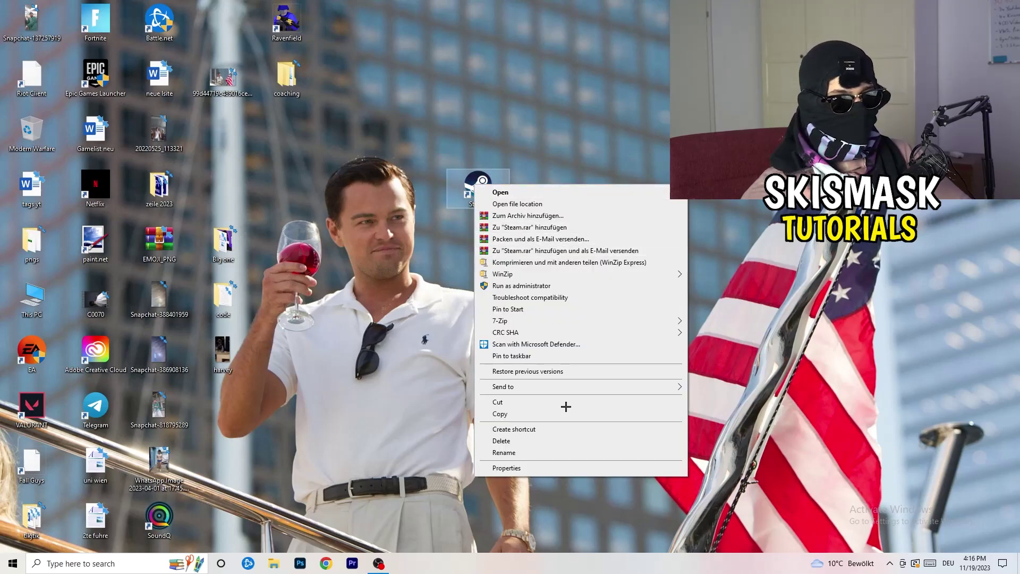
{"action": "left_click", "coordinate": [549, 467]}
{"action": "left_click", "coordinate": [630, 218]}
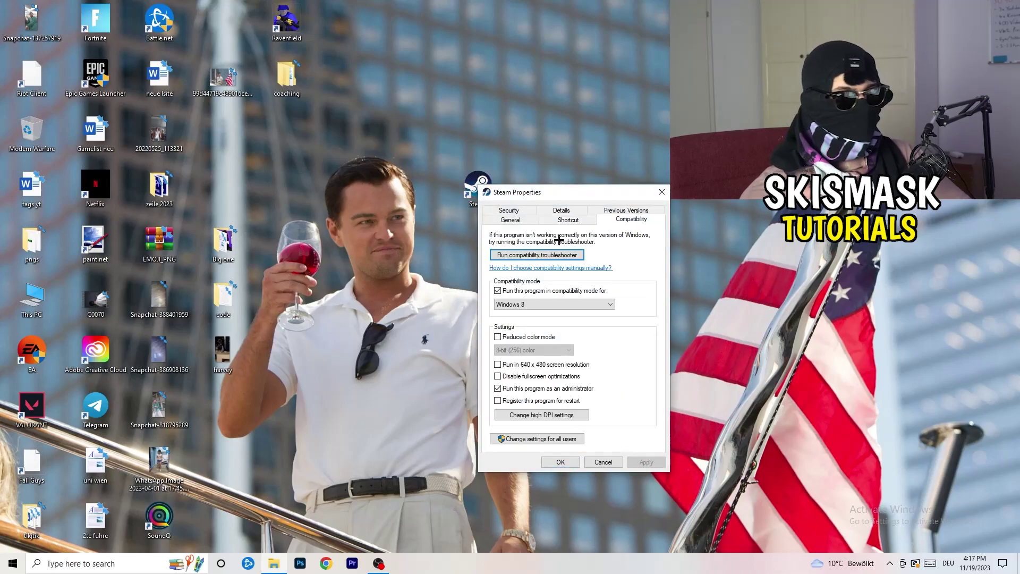
{"action": "left_click", "coordinate": [661, 191]}
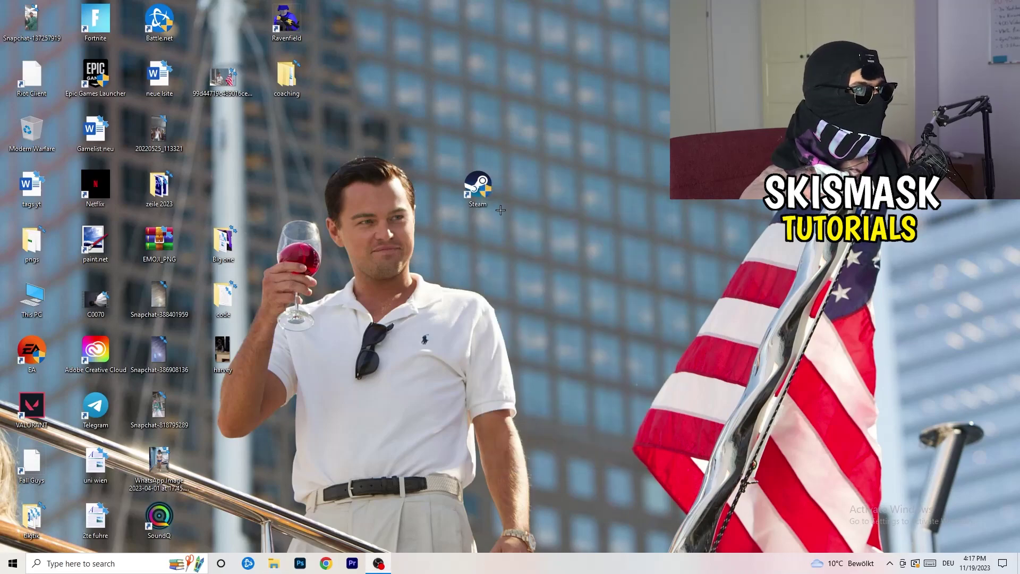
- Place the Steam shortcut into the desktop icon grid, keeping the taskbar at the bottom
{"action": "left_click_drag", "start_coordinate": [481, 187], "coordinate": [223, 134]}
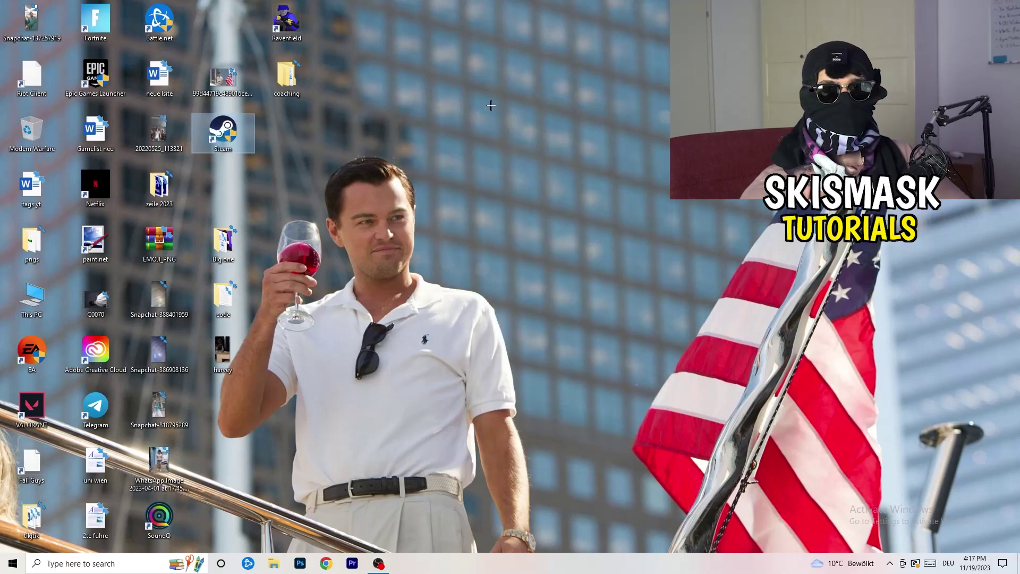
{"action": "left_click_drag", "start_coordinate": [505, 563], "coordinate": [419, 13]}
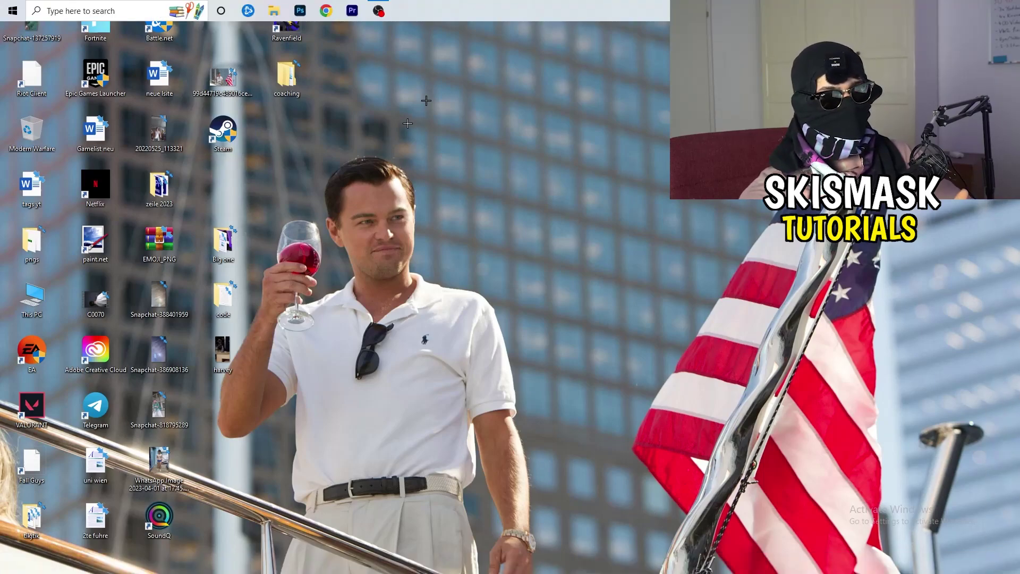
{"action": "left_click_drag", "start_coordinate": [425, 101], "coordinate": [482, 569]}
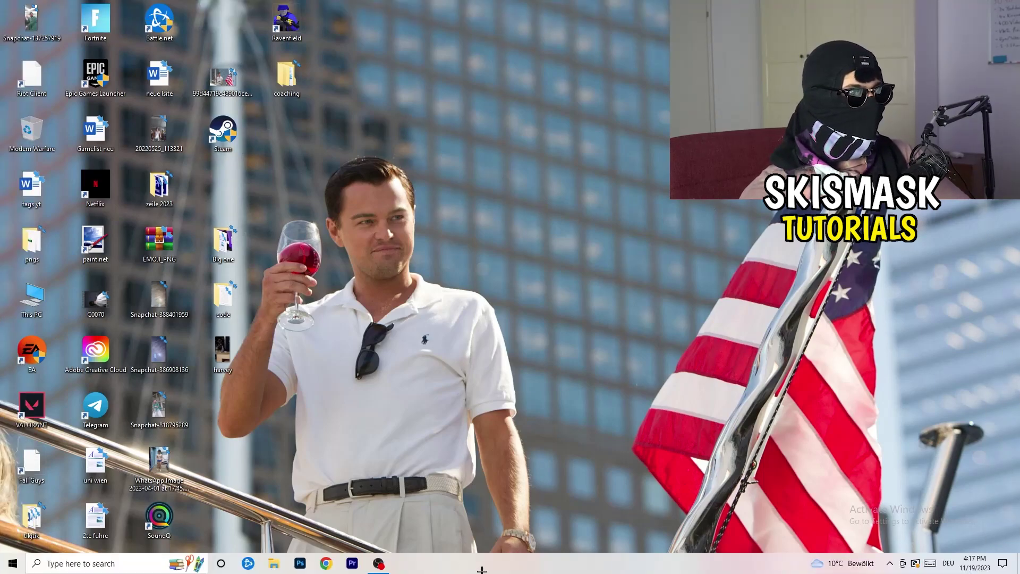
- Open Task Manager maximized on Details and show Creative Cloud UI Helper's Set priority choices
{"action": "right_click", "coordinate": [484, 569]}
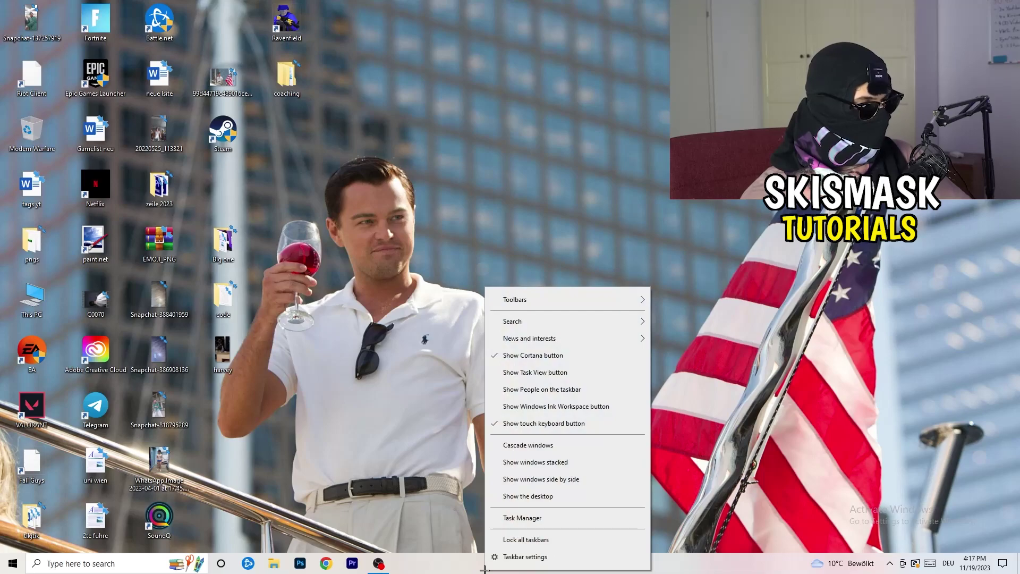
{"action": "left_click", "coordinate": [537, 521]}
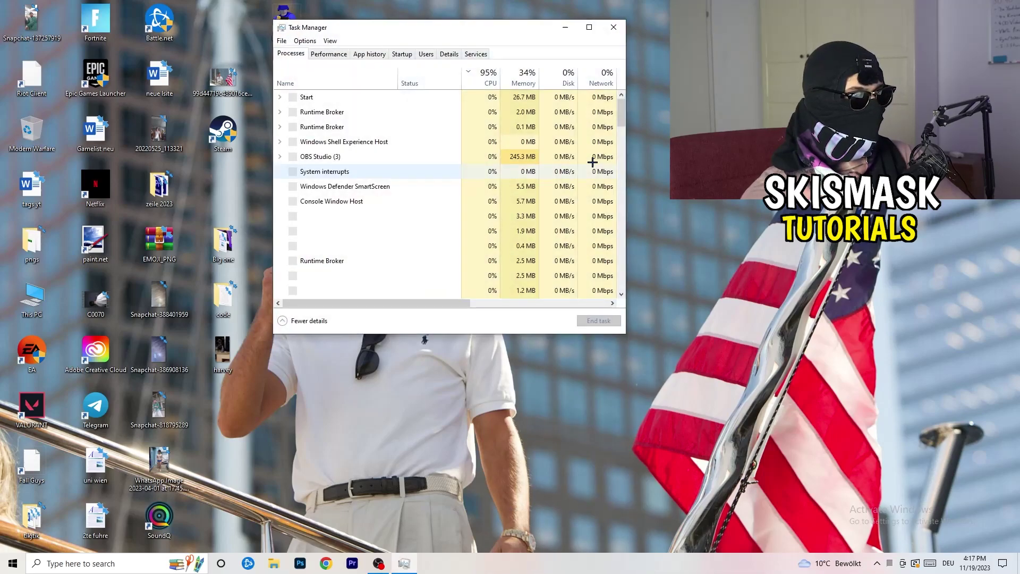
{"action": "left_click", "coordinate": [588, 27]}
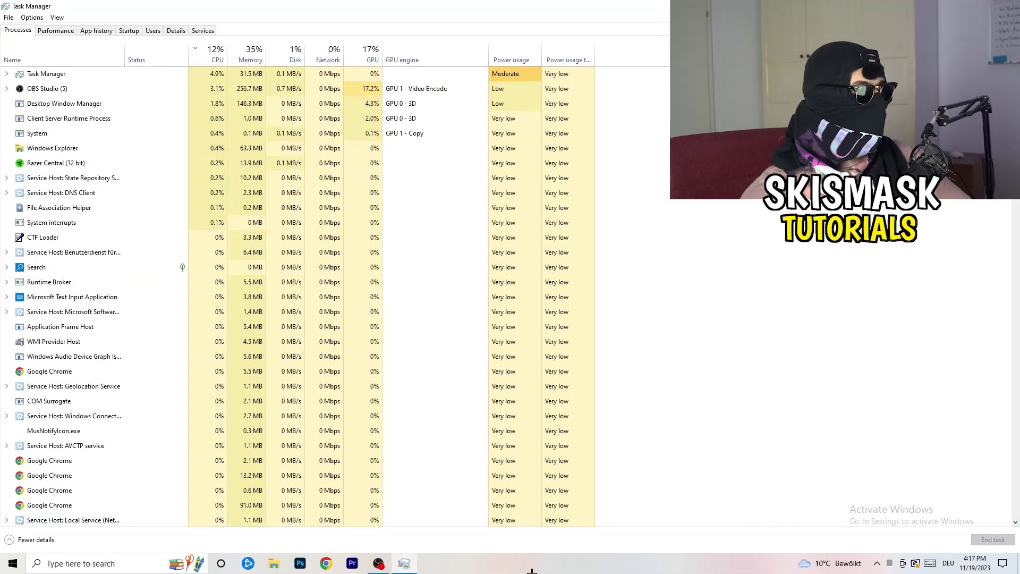
{"action": "left_click", "coordinate": [177, 31]}
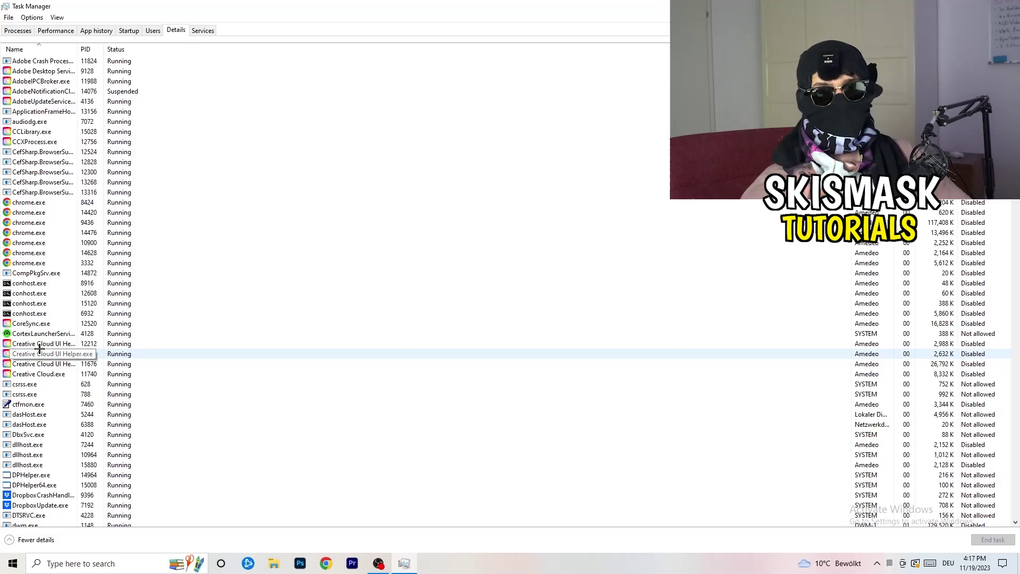
{"action": "right_click", "coordinate": [42, 344]}
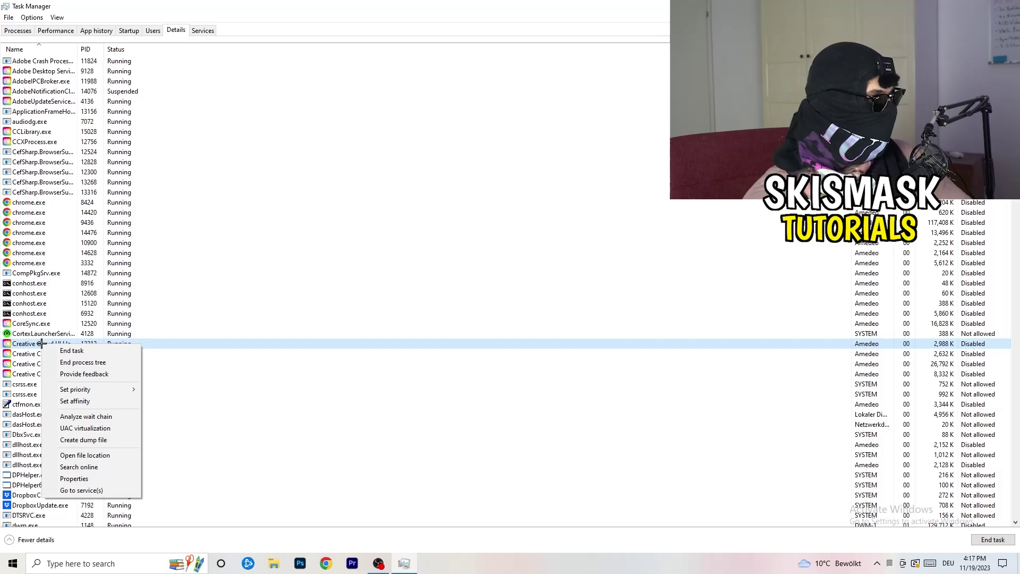
{"action": "mouse_move", "coordinate": [98, 388]}
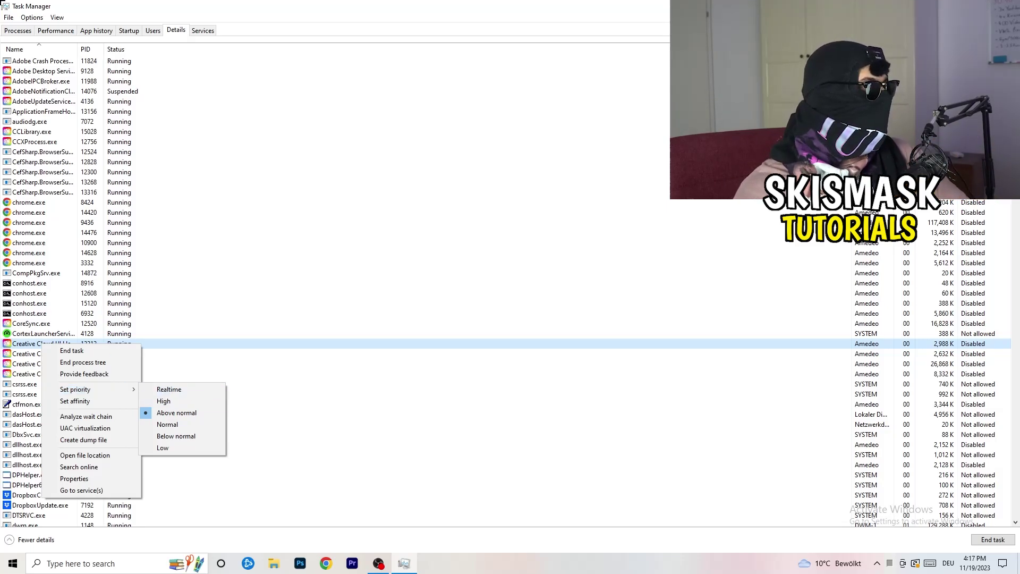
- Review the startup apps and the Windows Security entry's options, then return to Processes
{"action": "left_click", "coordinate": [128, 29]}
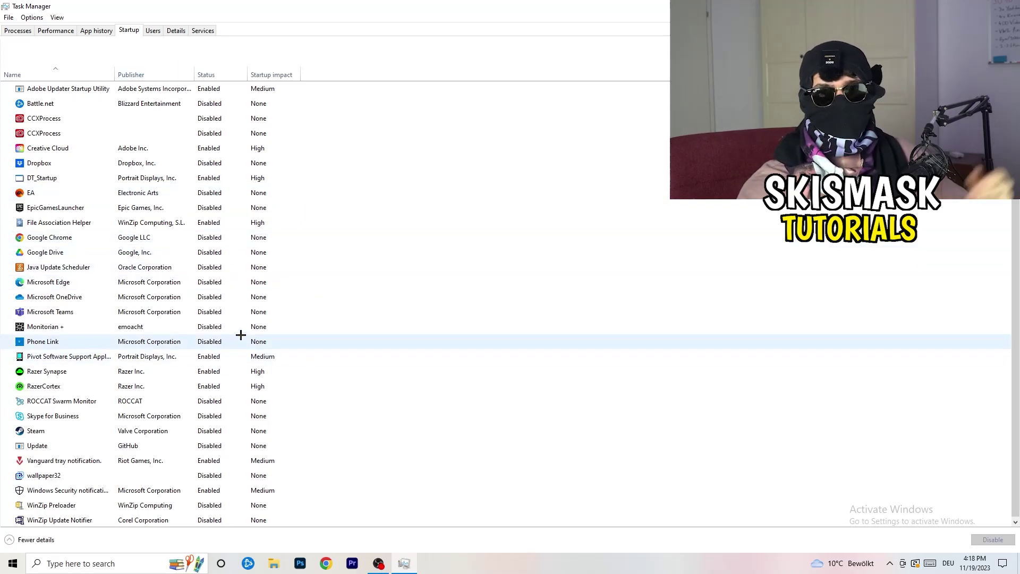
{"action": "right_click", "coordinate": [215, 490]}
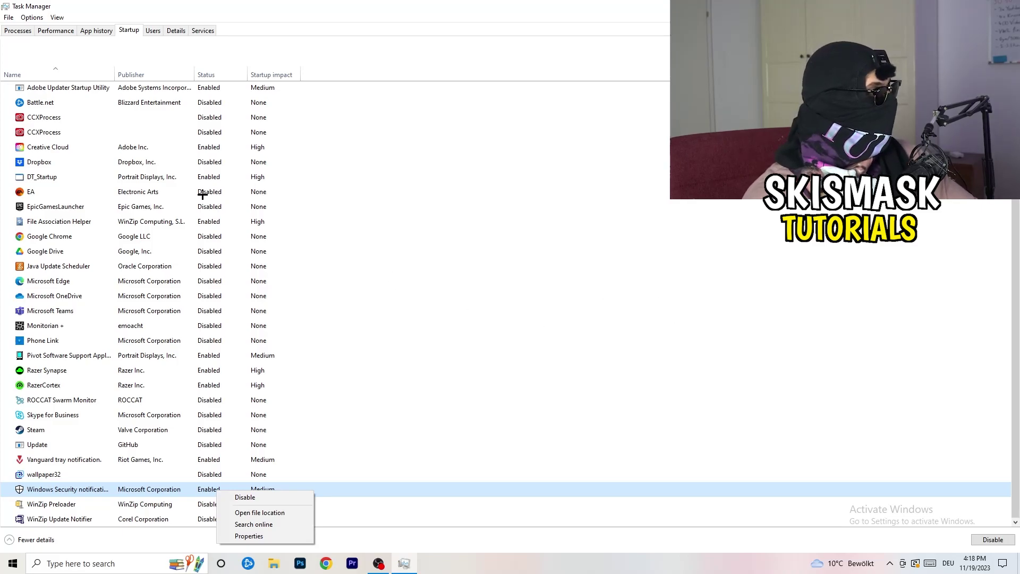
{"action": "left_click", "coordinate": [8, 31]}
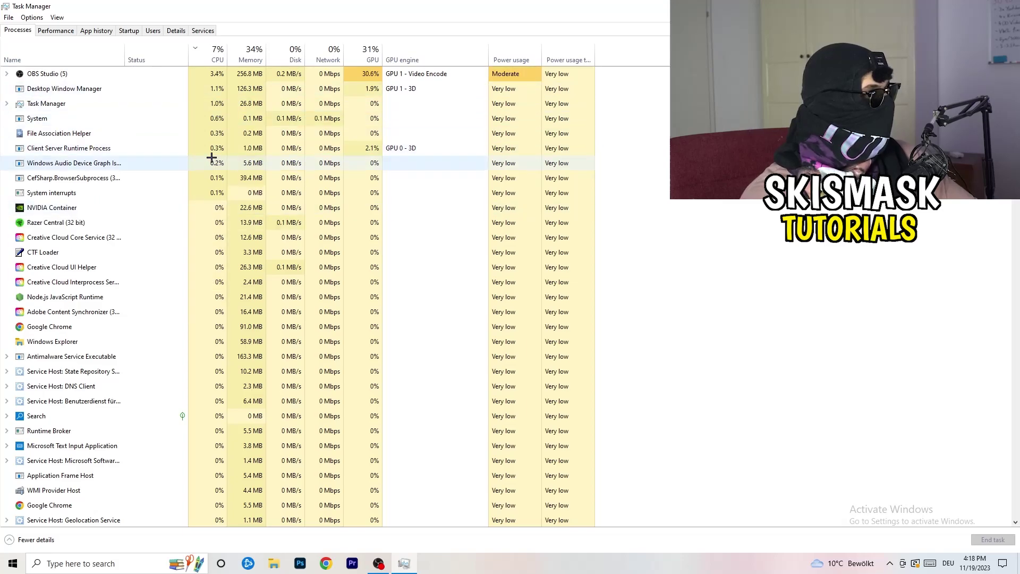
- Sort processes by GPU usage, then open and dismiss OBS Studio's options menu
{"action": "scroll", "coordinate": [207, 159], "scroll_direction": "down", "scroll_amount": 6}
{"action": "scroll", "coordinate": [215, 155], "scroll_direction": "up", "scroll_amount": 6}
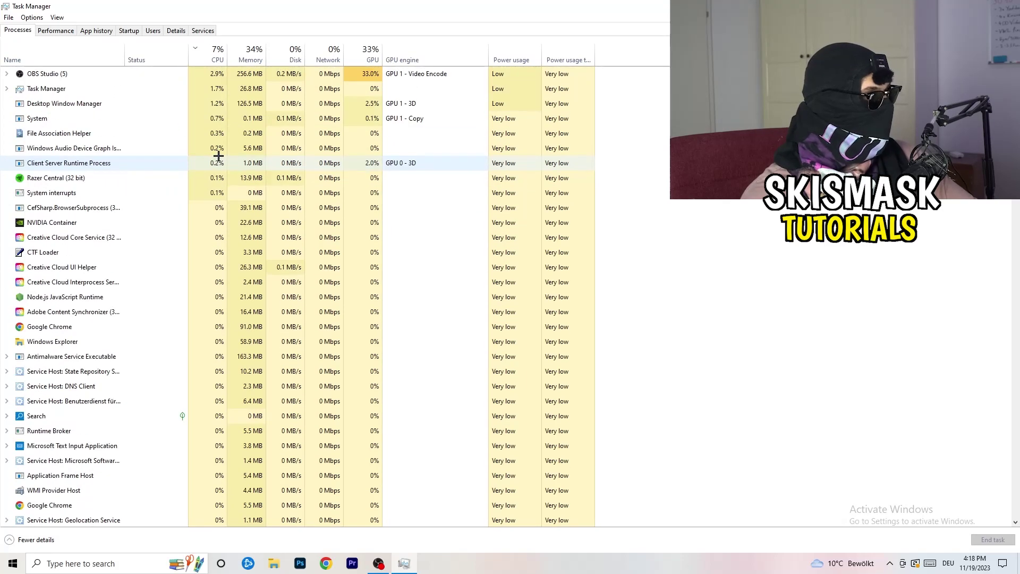
{"action": "left_click", "coordinate": [368, 59]}
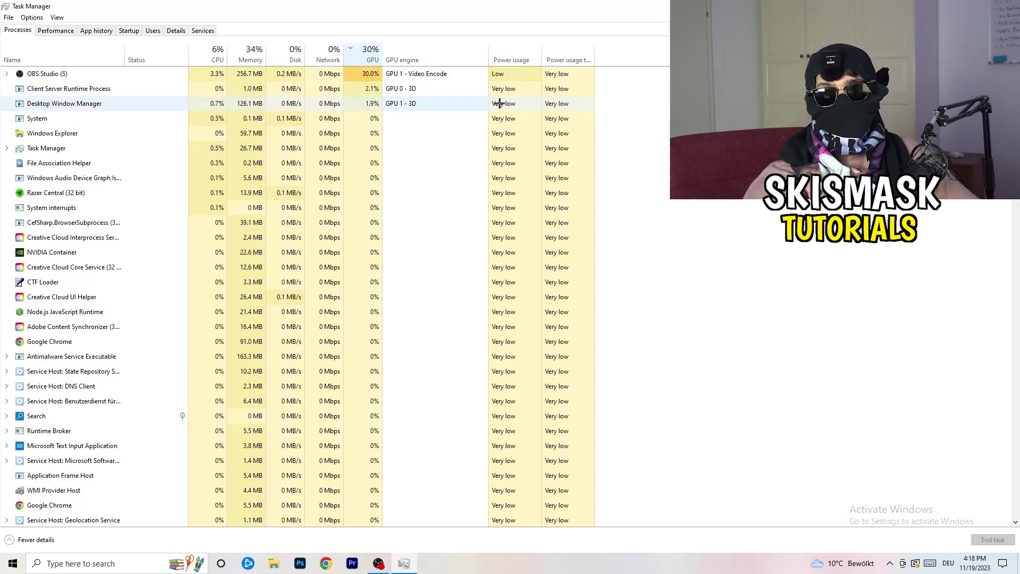
{"action": "right_click", "coordinate": [350, 75]}
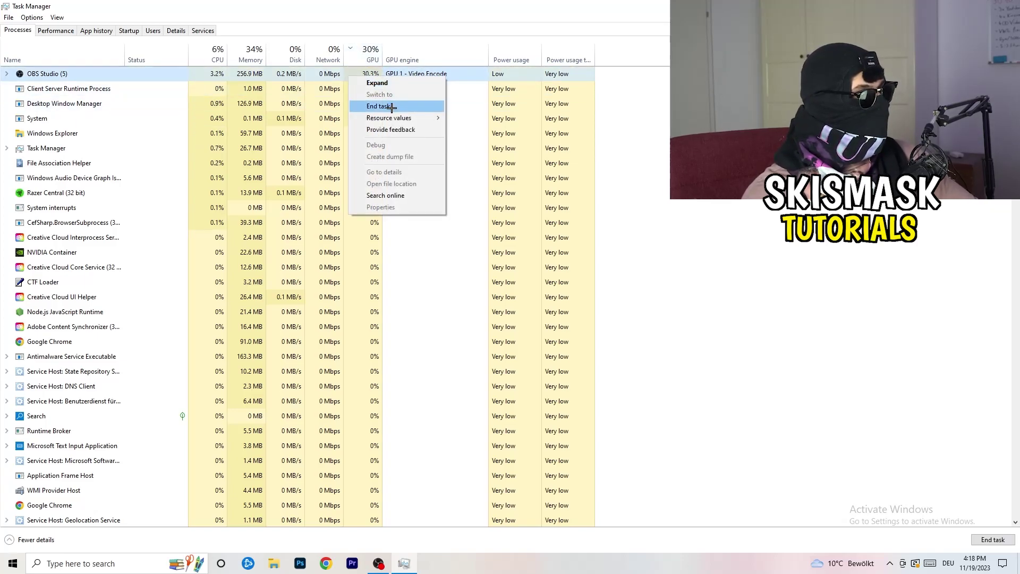
{"action": "key", "text": "Escape"}
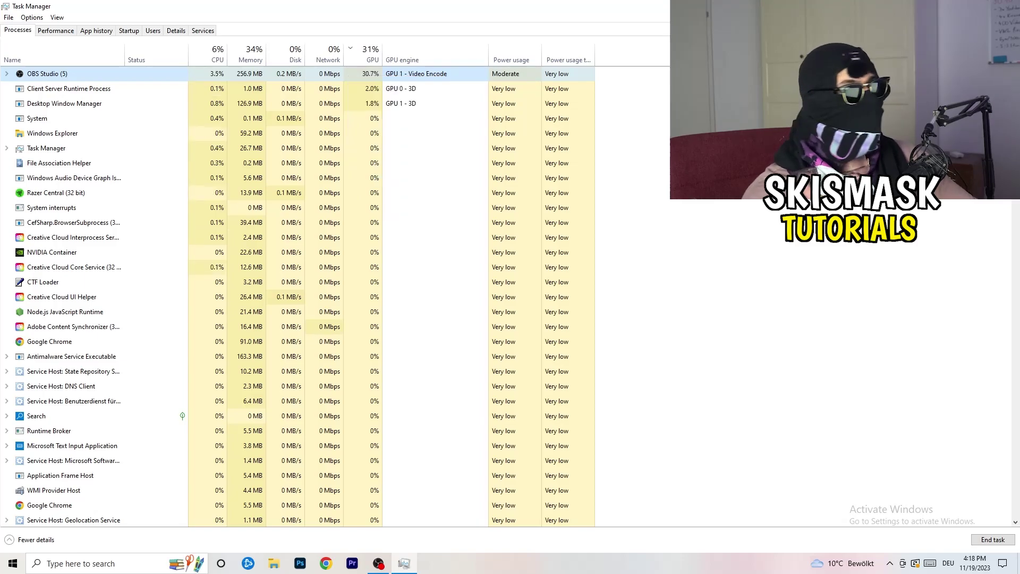
- Close the Task Manager window with Alt+F4, returning to the desktop
{"action": "key", "text": "alt+F4"}
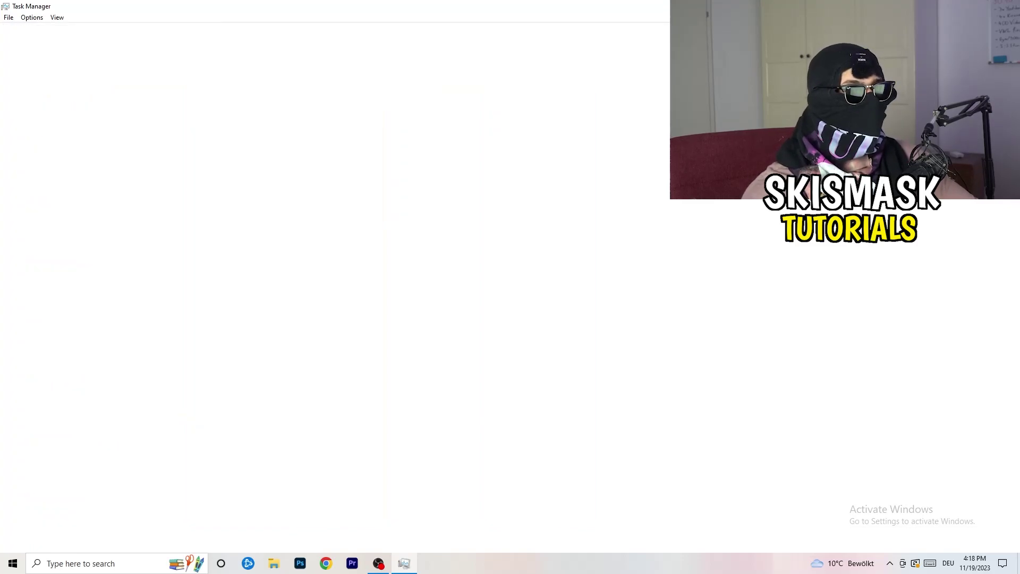